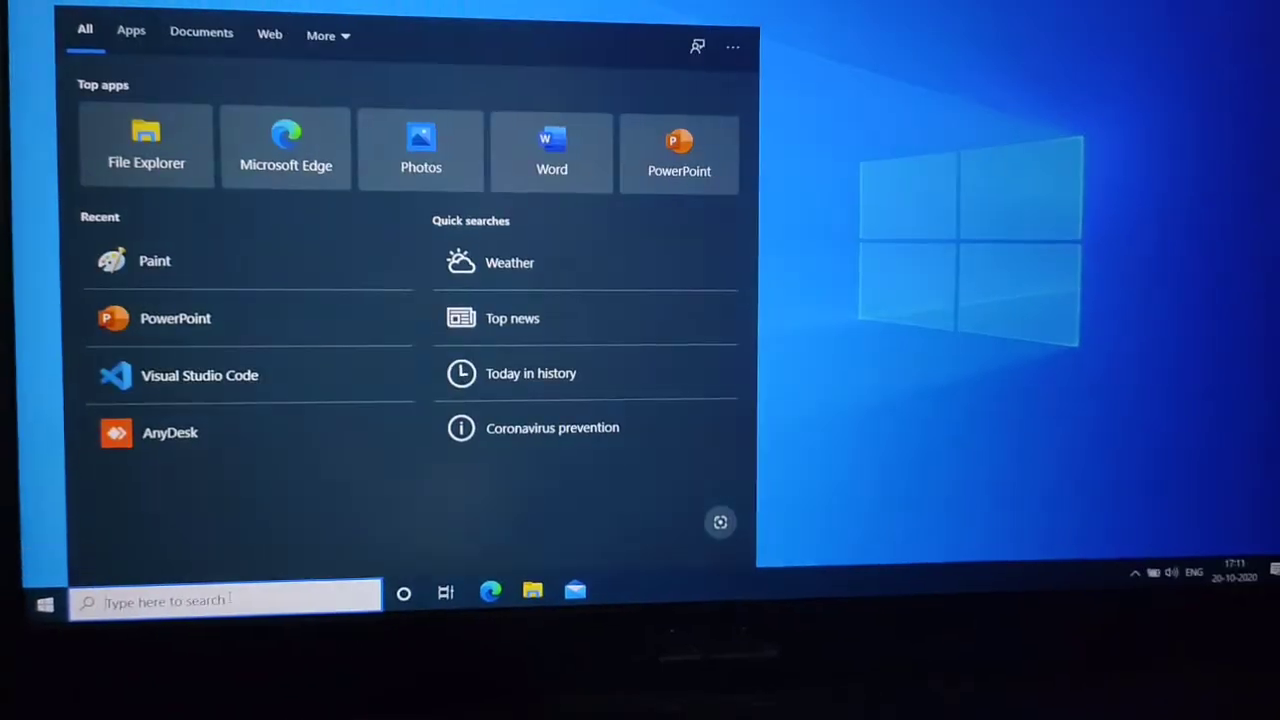
# Search the computer for Paint and open the Paint app
pyautogui.write('P')
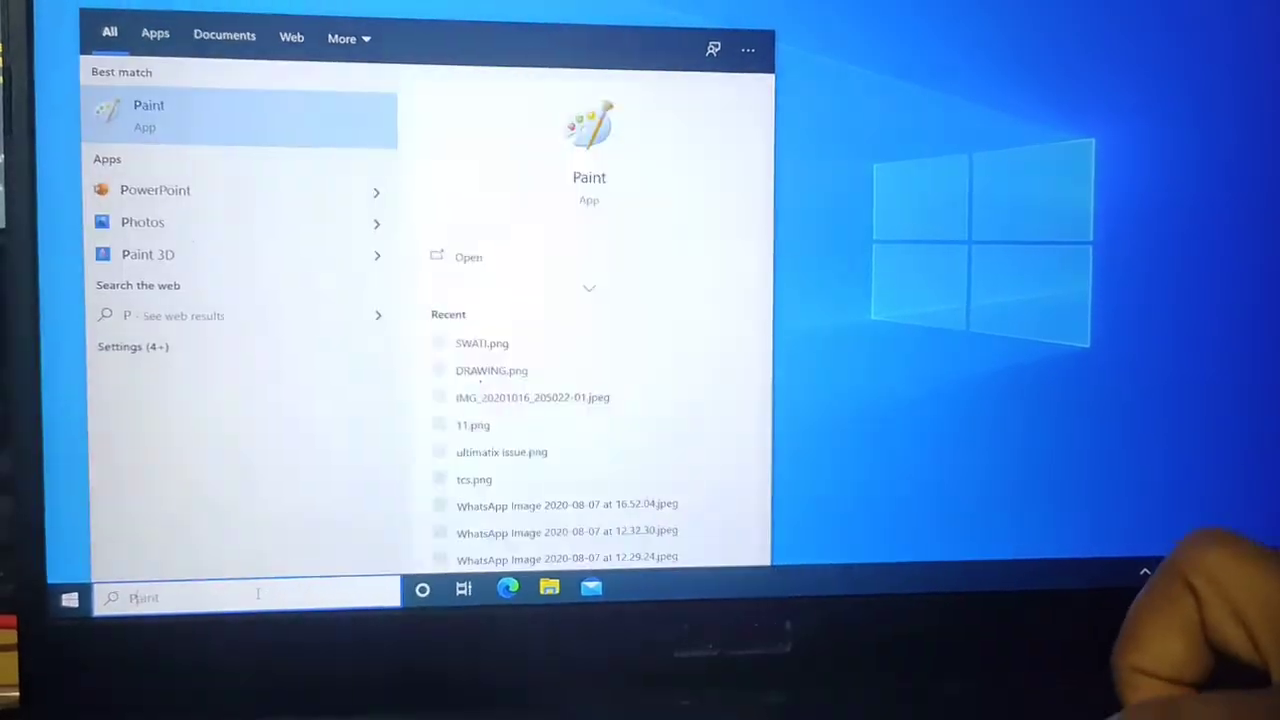
pyautogui.write('AINT')
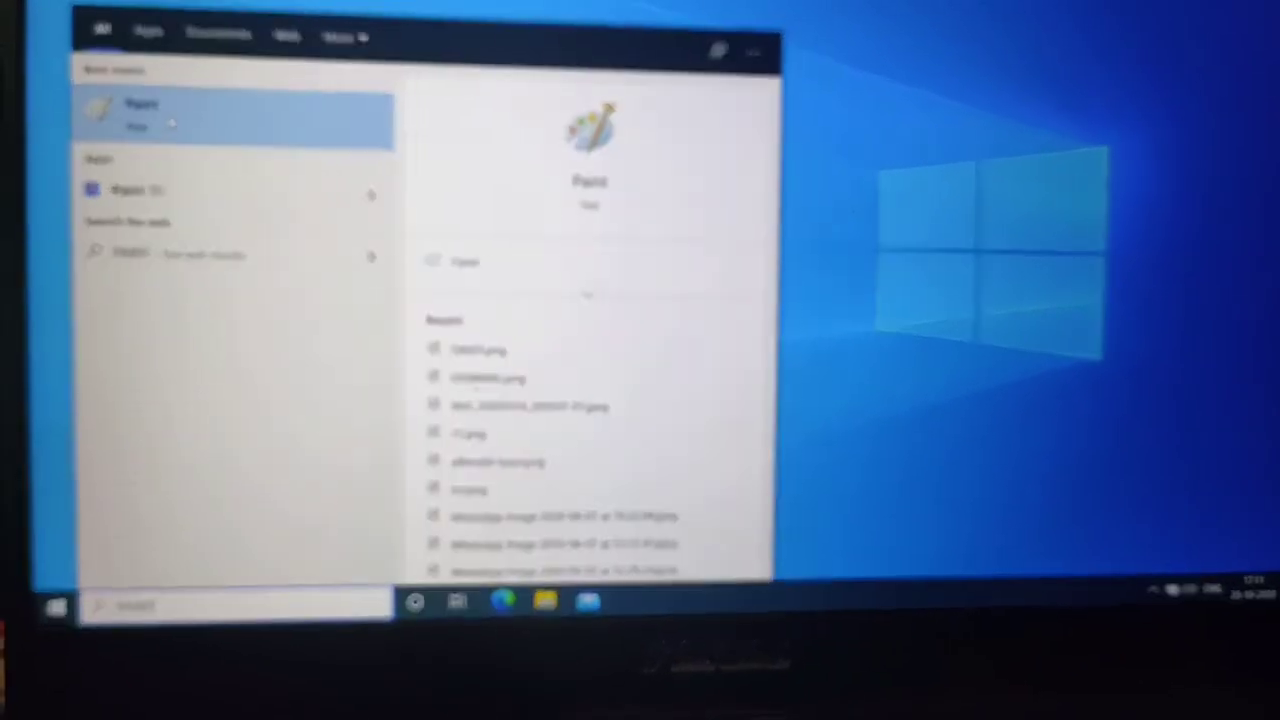
pyautogui.click(166, 118)
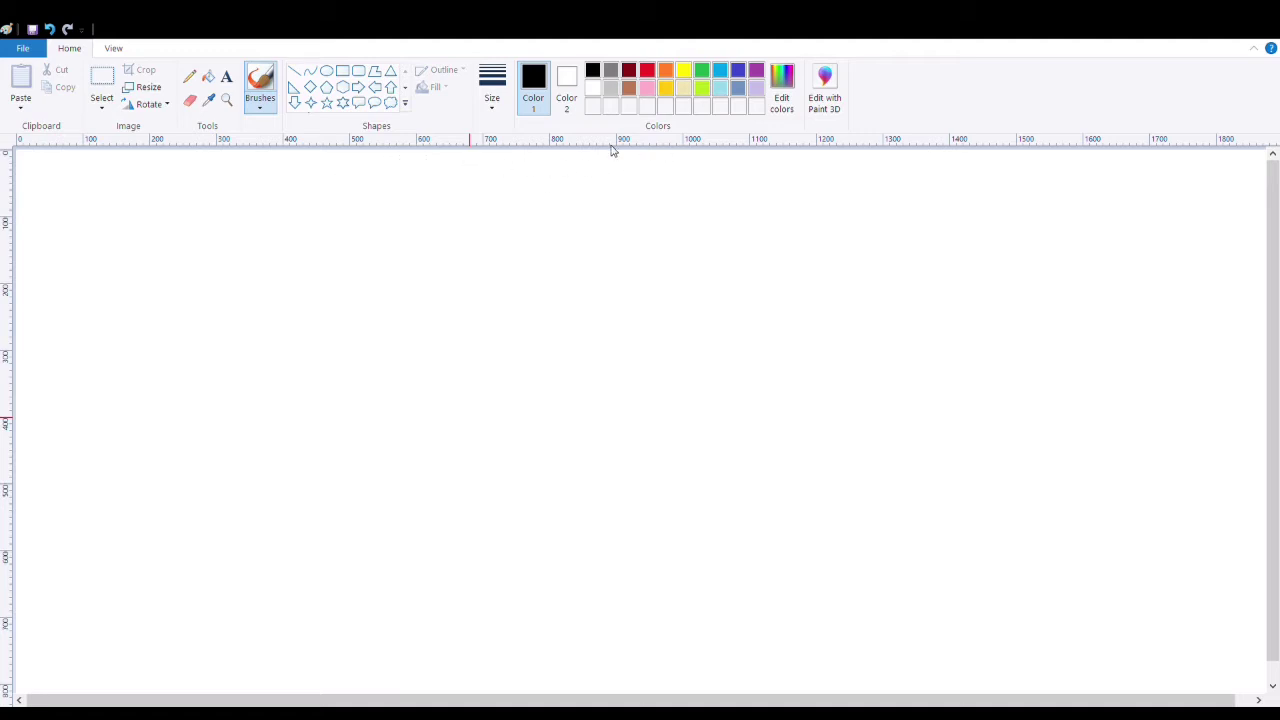
pyautogui.click(262, 90)
pyautogui.click(115, 50)
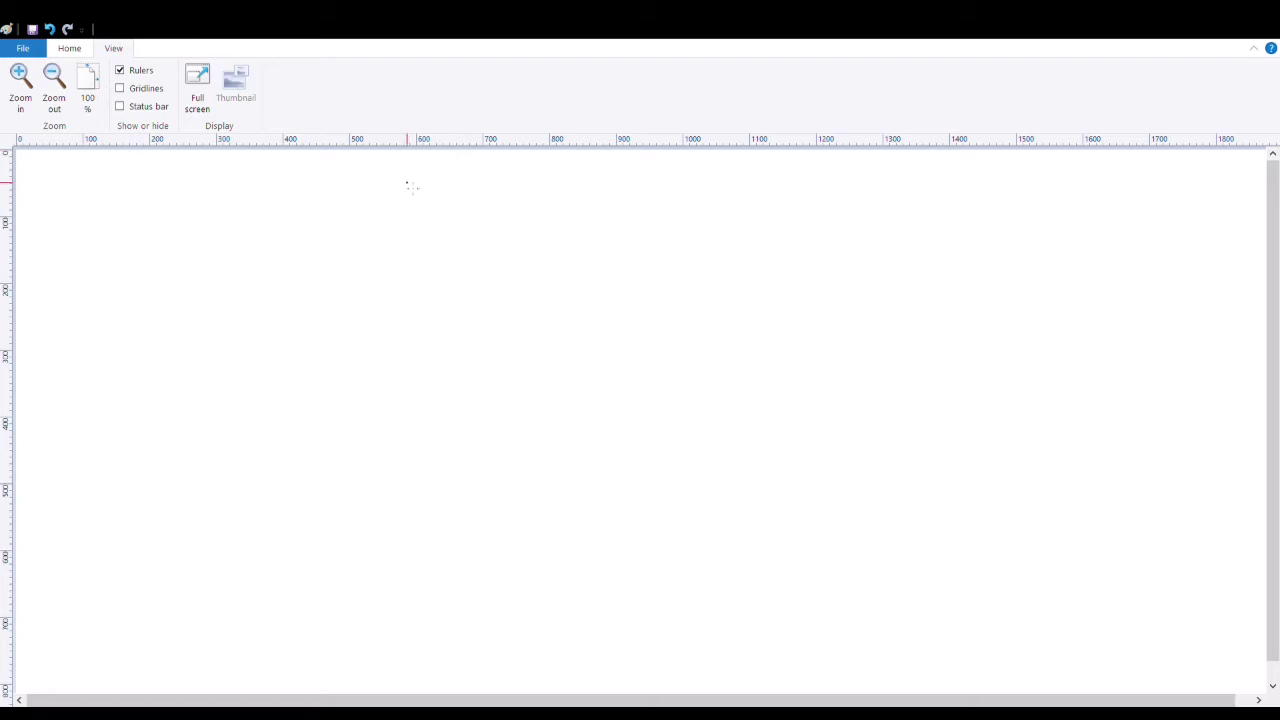
pyautogui.click(69, 48)
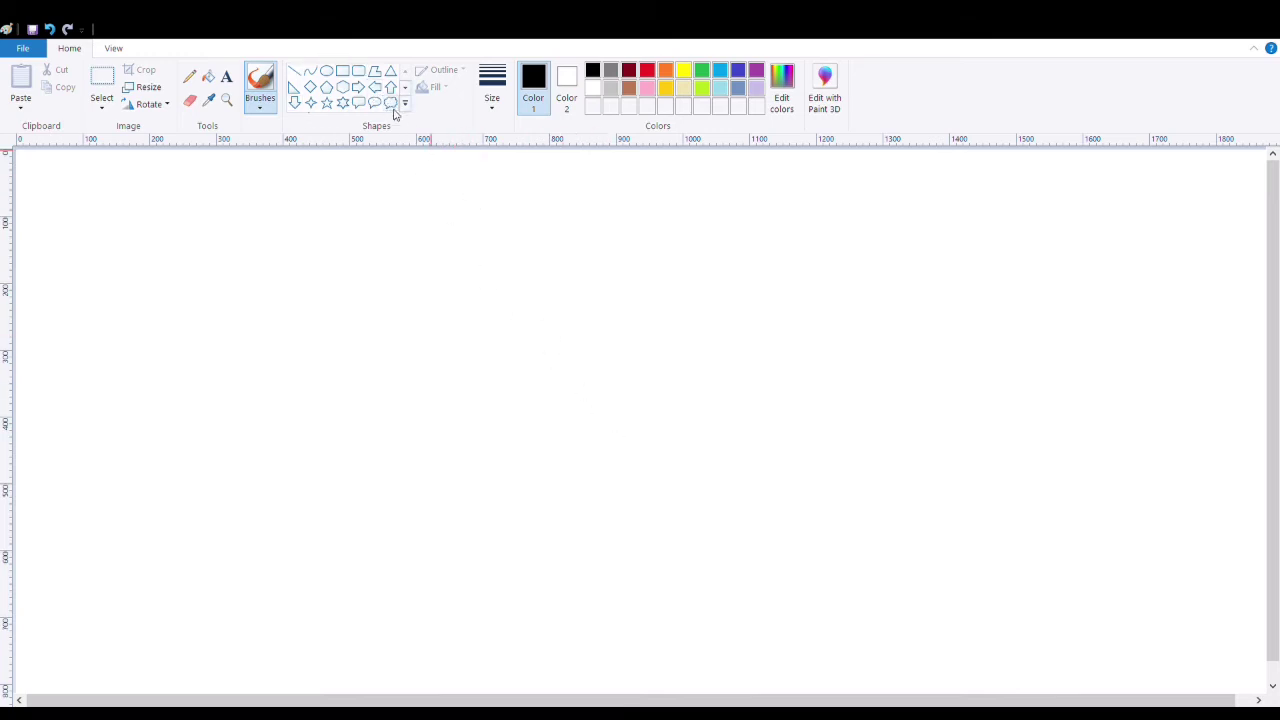
# Draw a black hexagon about 440 px wide and a five-point star about 360 px wide to its right
pyautogui.click(344, 89)
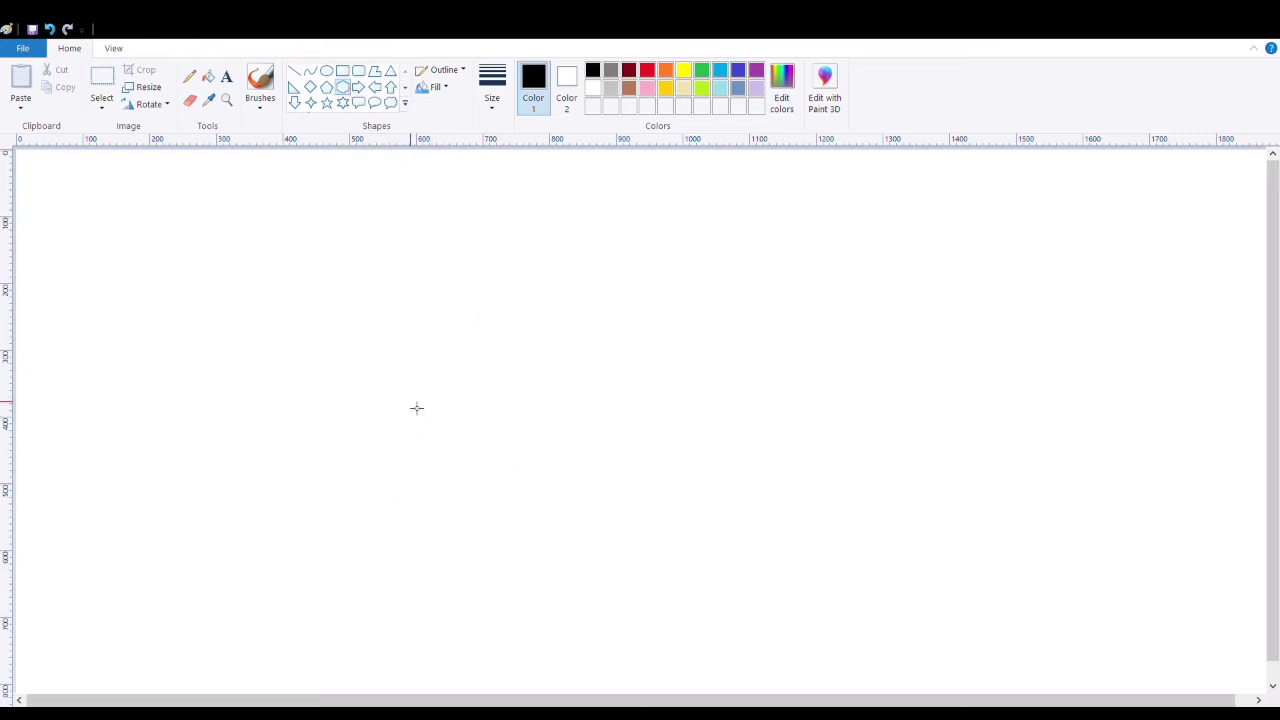
pyautogui.moveTo(320, 286); pyautogui.dragTo(618, 568)
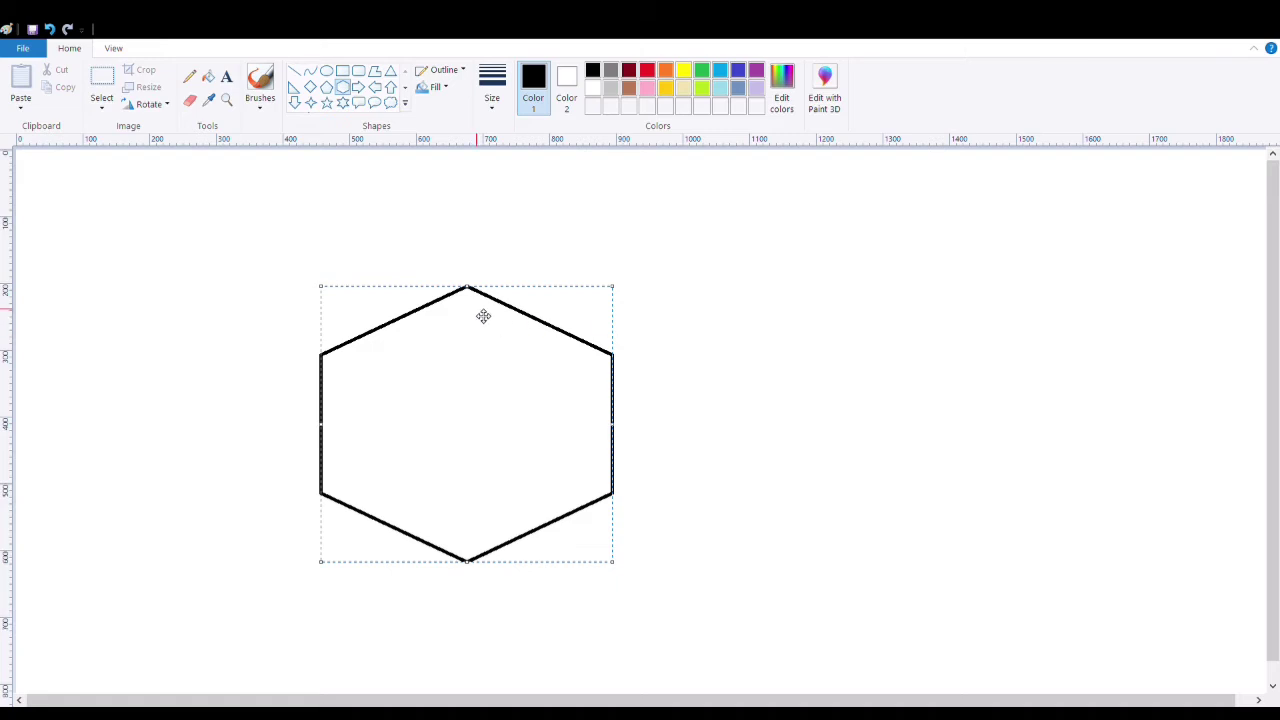
pyautogui.click(327, 103)
pyautogui.moveTo(822, 291)
pyautogui.mouseDown()
pyautogui.moveTo(906, 410)
pyautogui.moveTo(1066, 531)
pyautogui.mouseUp()
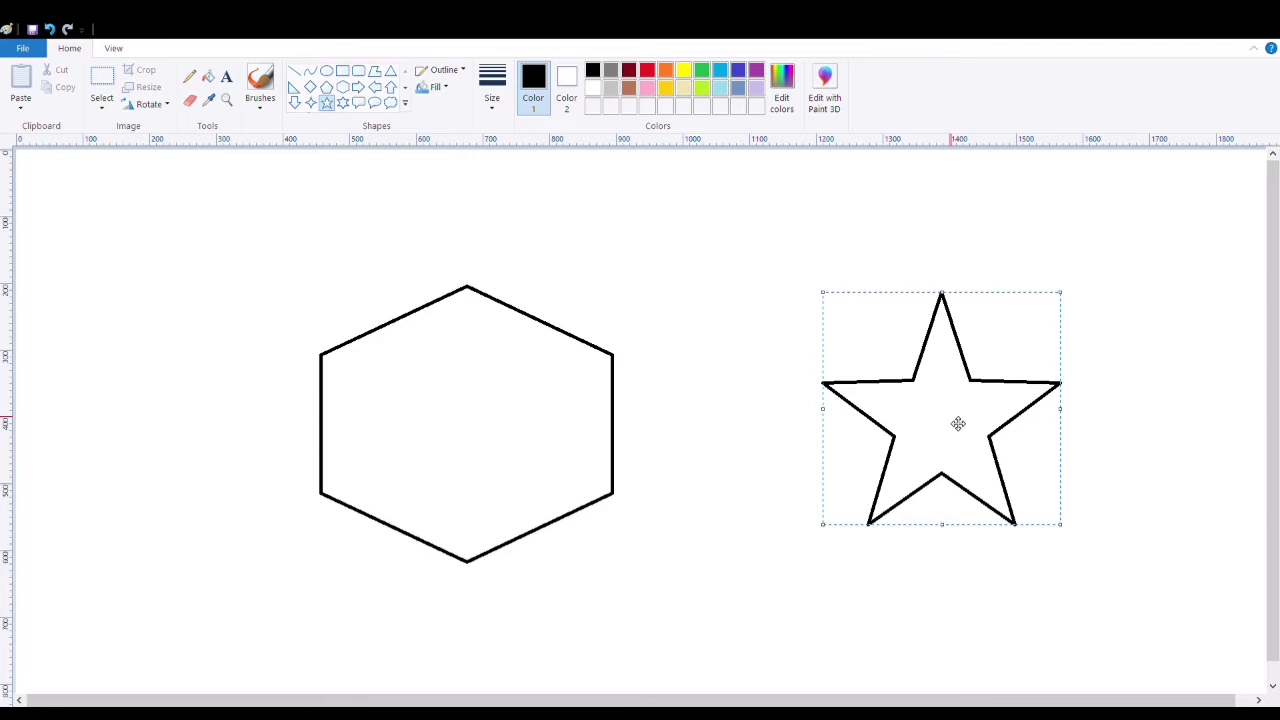
# Undo the star and the hexagon
pyautogui.hotkey('ctrl', 'z')
pyautogui.hotkey('ctrl', 'z')
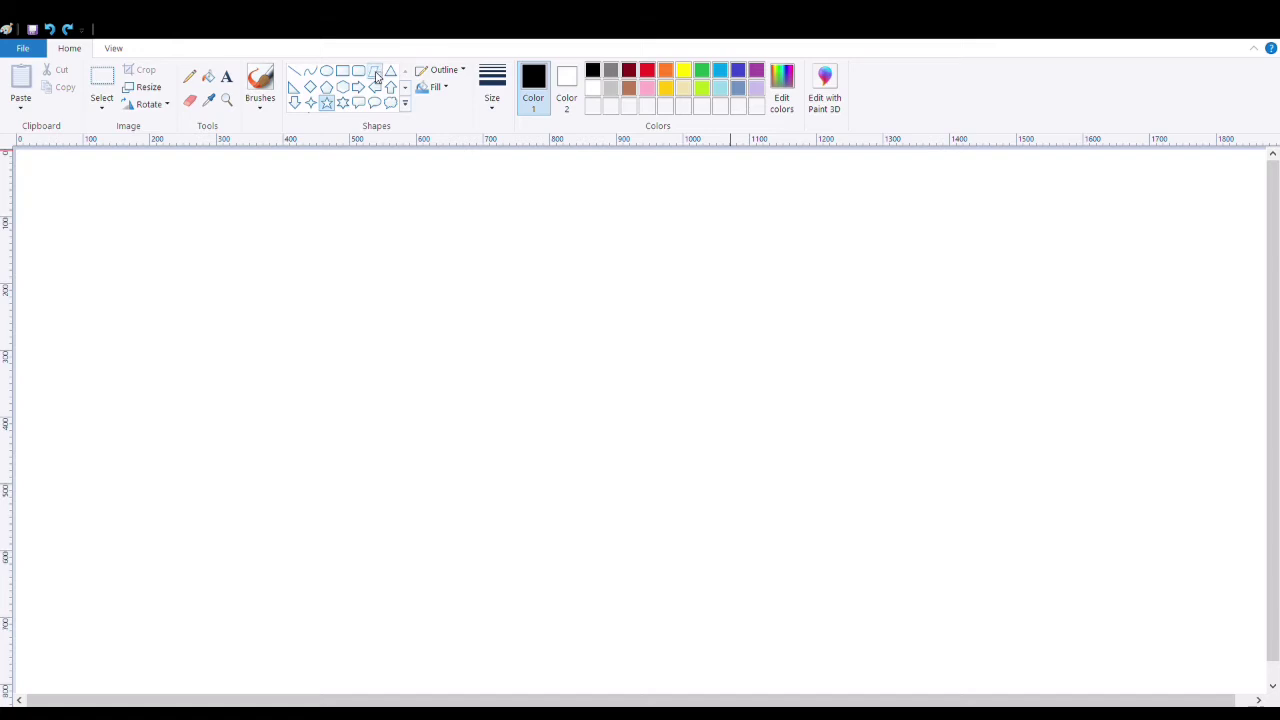
# Draw a black five-point star of crossing lines, about 500 px wide, with the Polygon shape
pyautogui.click(375, 72)
pyautogui.click(377, 73)
pyautogui.moveTo(592, 252)
pyautogui.mouseDown()
pyautogui.moveTo(422, 587)
pyautogui.moveTo(446, 555)
pyautogui.mouseUp()
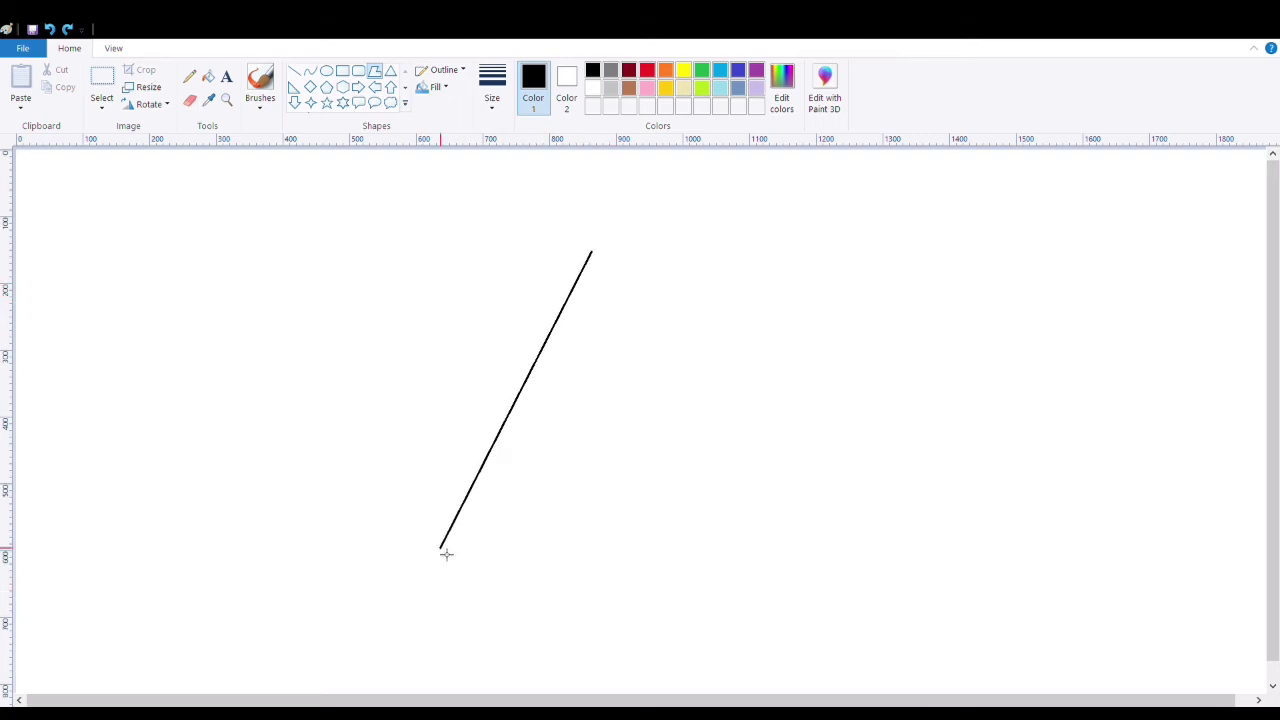
pyautogui.moveTo(446, 555); pyautogui.dragTo(595, 255)
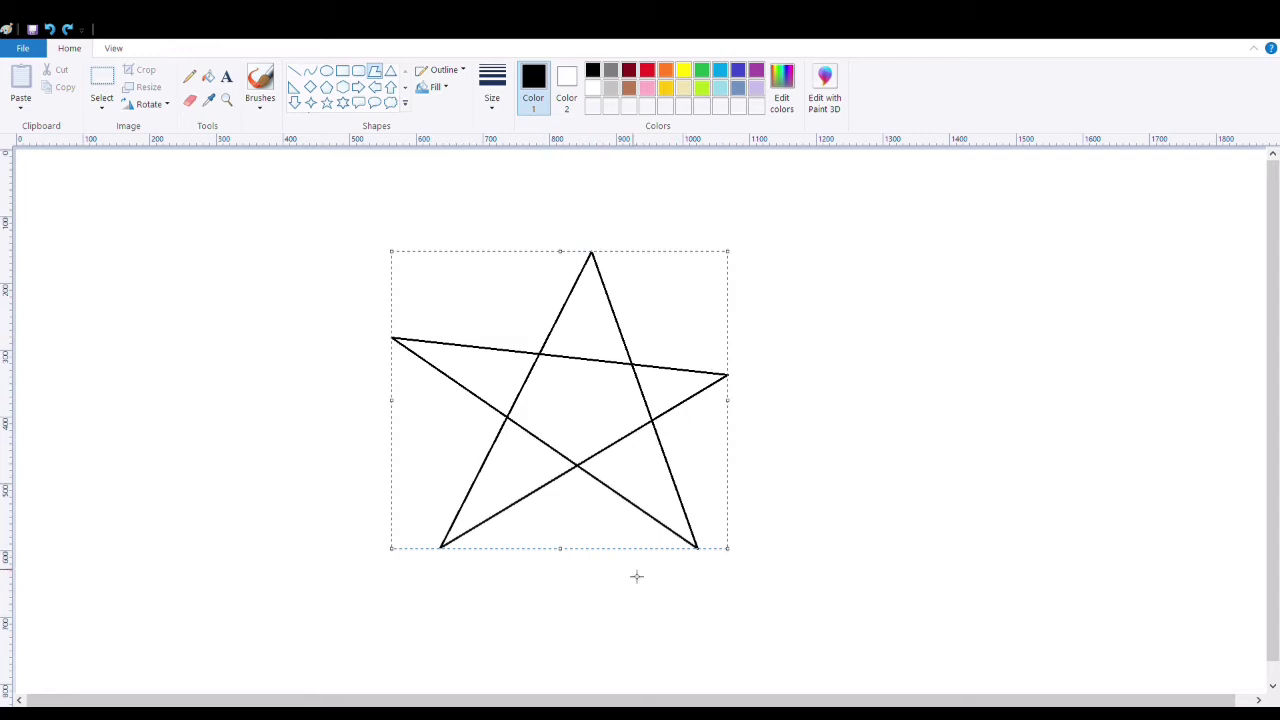
# Fill the star's upper point with indigo, its left point with green and its right point with dark red
pyautogui.click(210, 82)
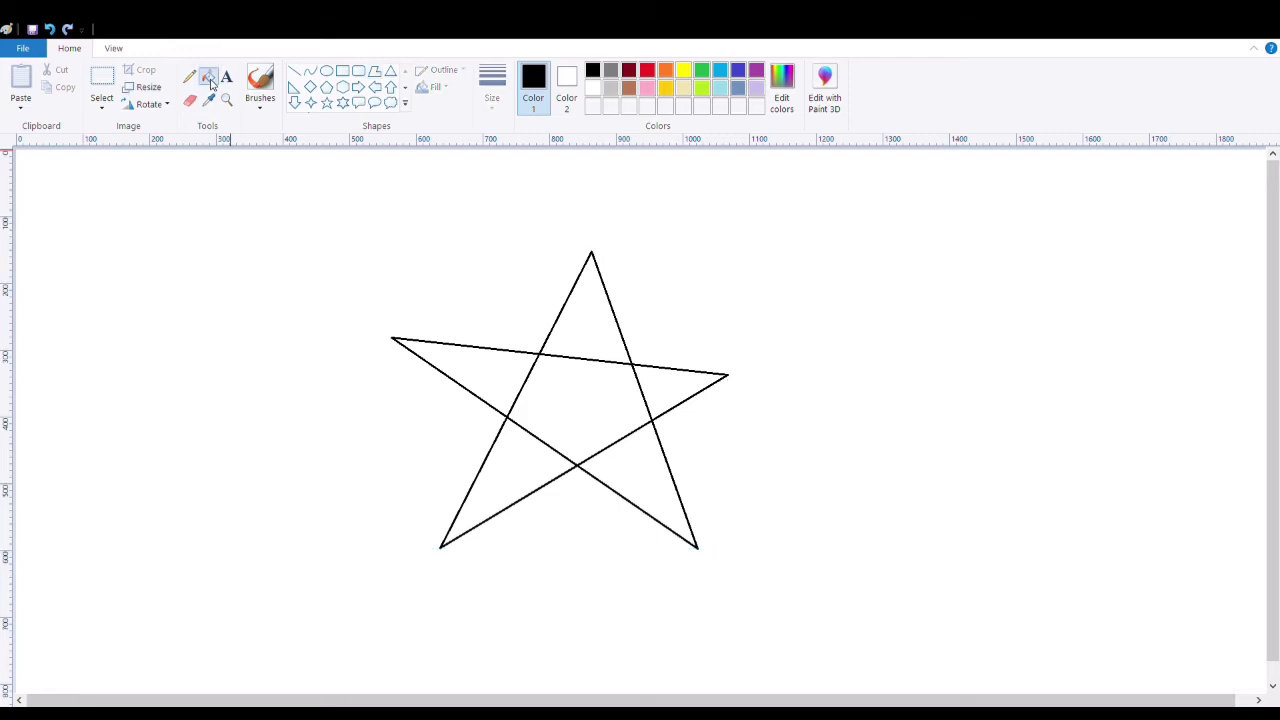
pyautogui.click(647, 72)
pyautogui.click(666, 74)
pyautogui.click(741, 73)
pyautogui.click(584, 336)
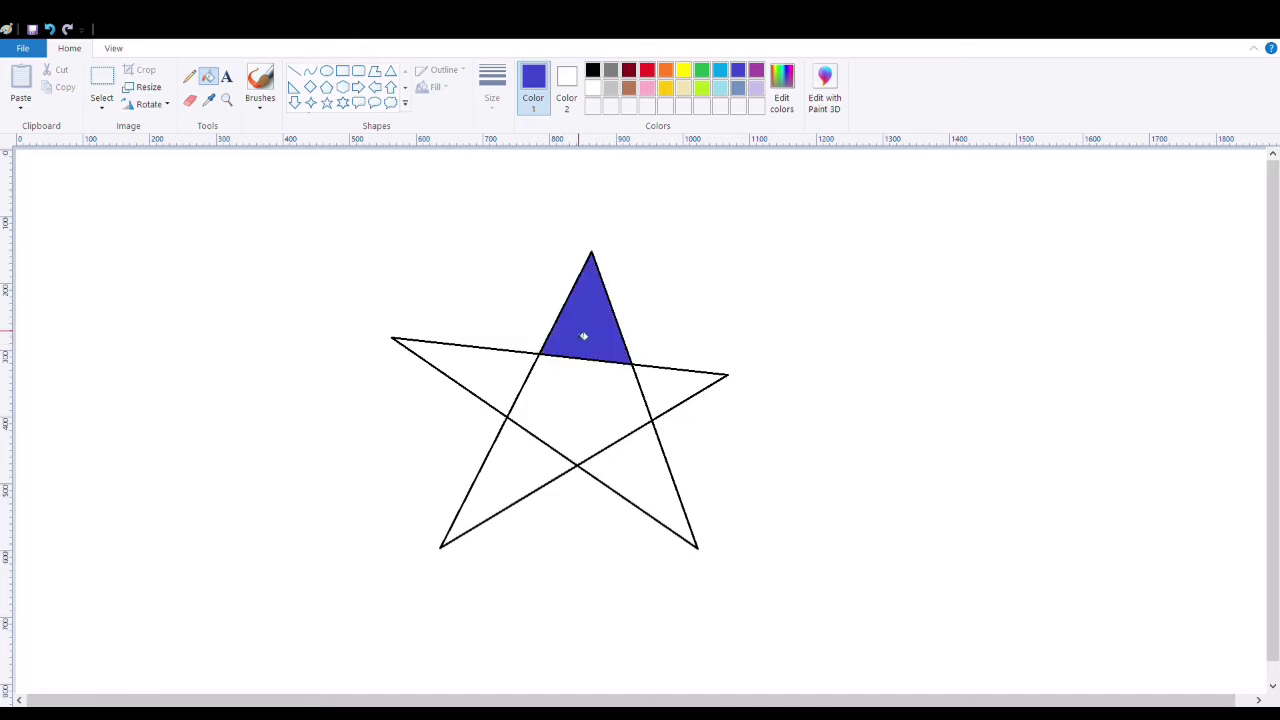
pyautogui.click(702, 73)
pyautogui.click(513, 381)
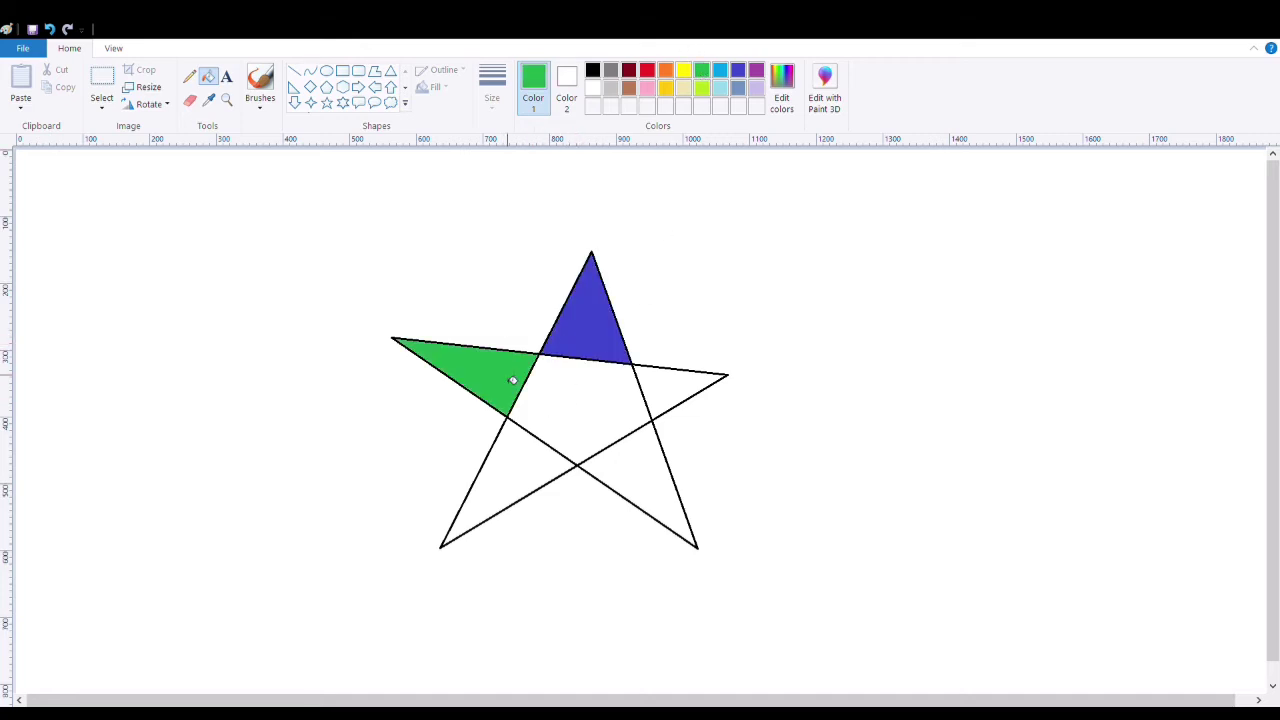
pyautogui.click(629, 71)
pyautogui.click(686, 397)
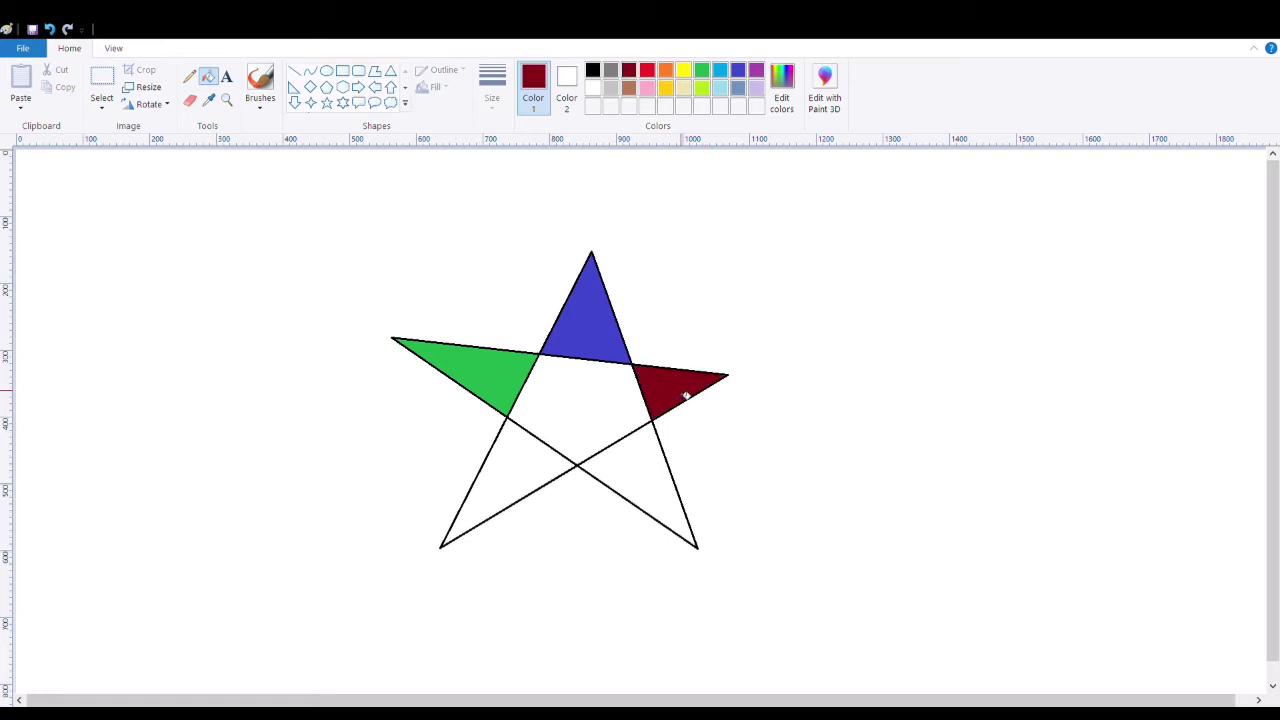
# Fill the star's lower-right point with purple, its lower-left point with lime and its central pentagon with orange
pyautogui.click(756, 70)
pyautogui.click(683, 482)
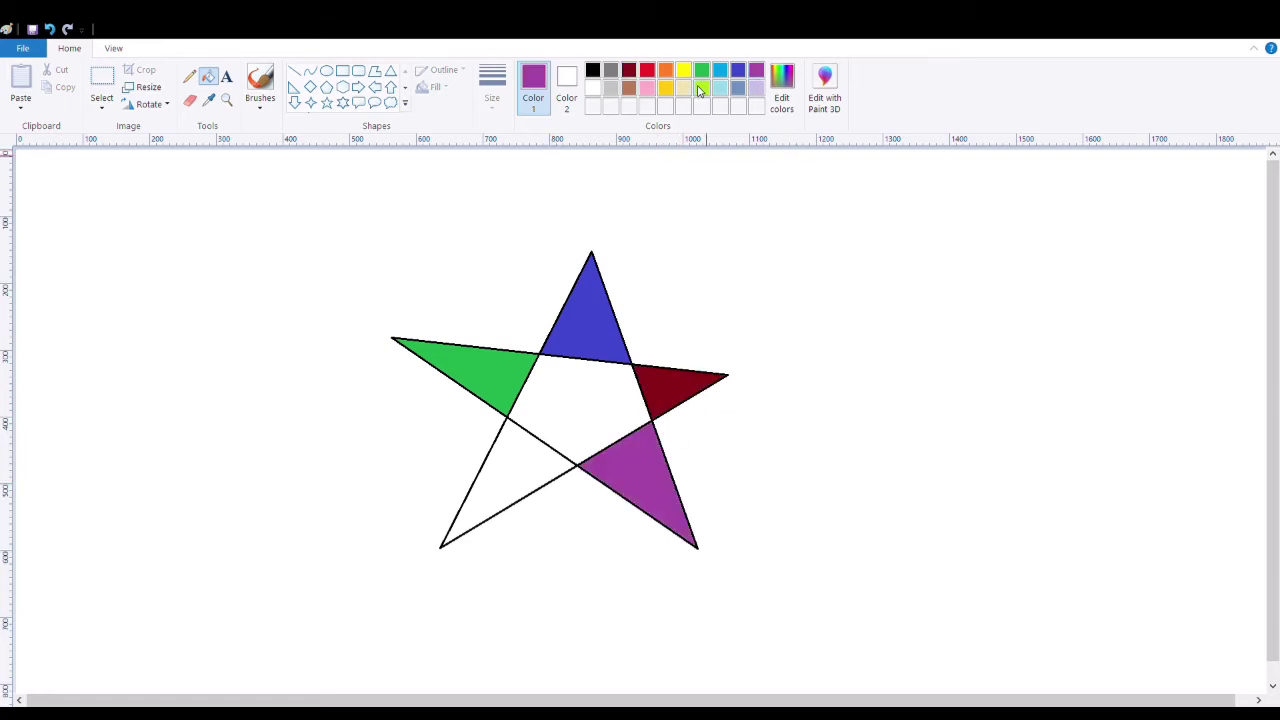
pyautogui.click(701, 89)
pyautogui.click(538, 478)
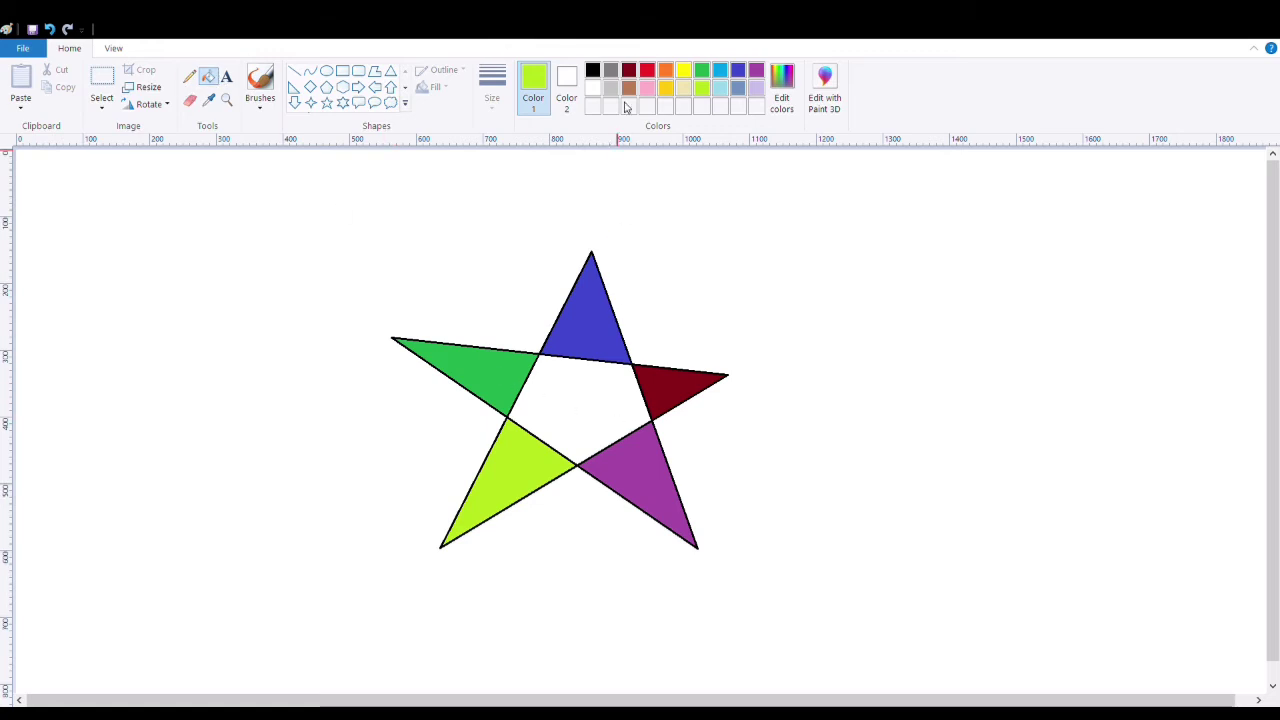
pyautogui.click(665, 71)
pyautogui.click(620, 424)
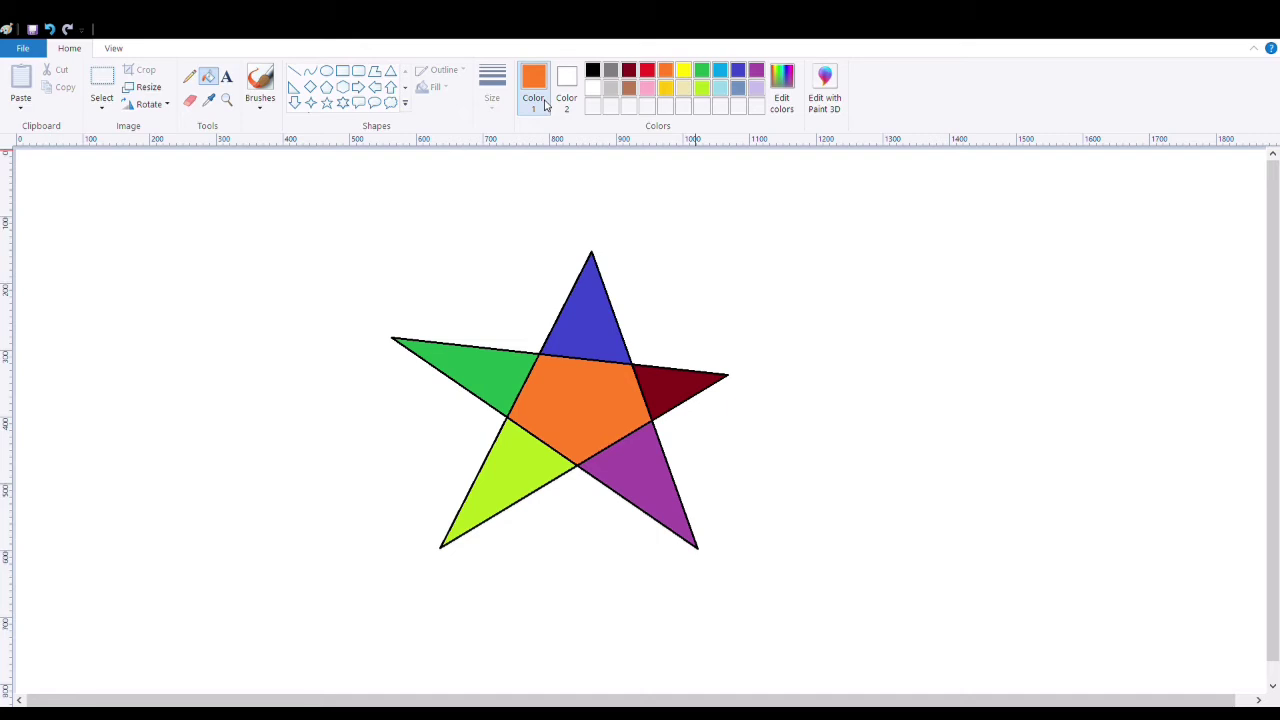
# Recolor the star's central pentagon red and its left point gray, and fill the background with purple
pyautogui.click(647, 71)
pyautogui.click(611, 406)
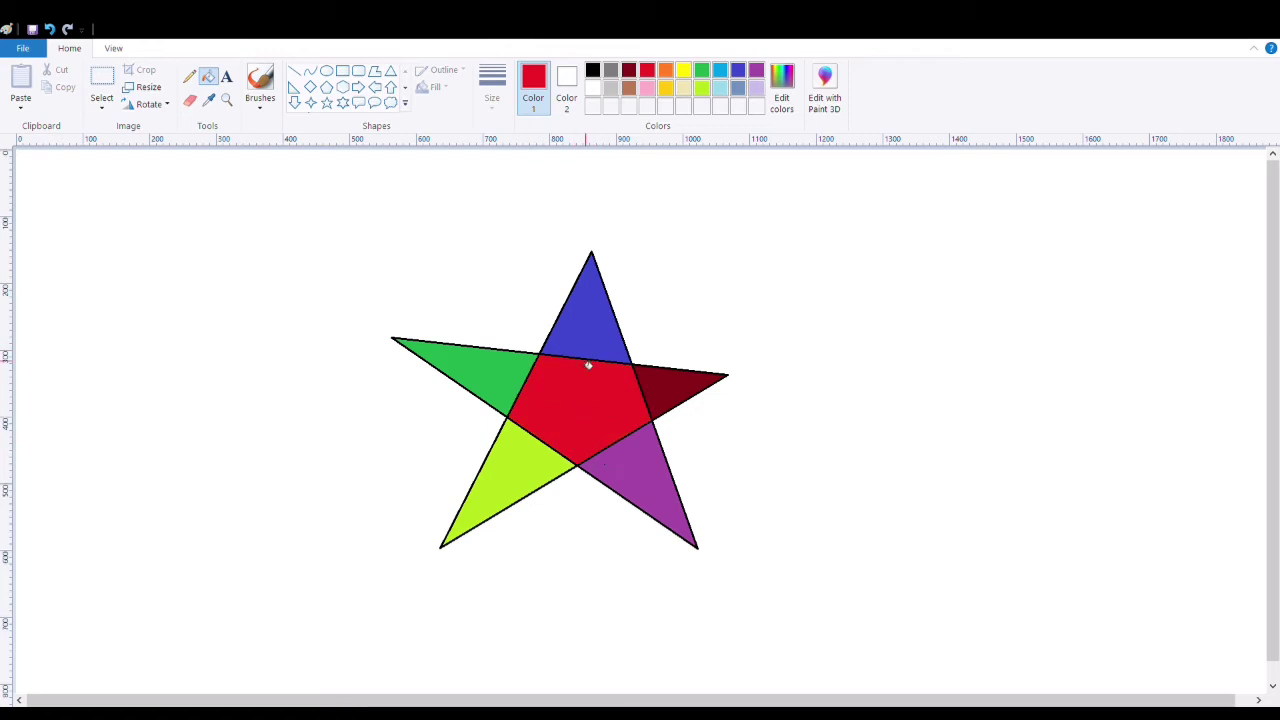
pyautogui.click(610, 70)
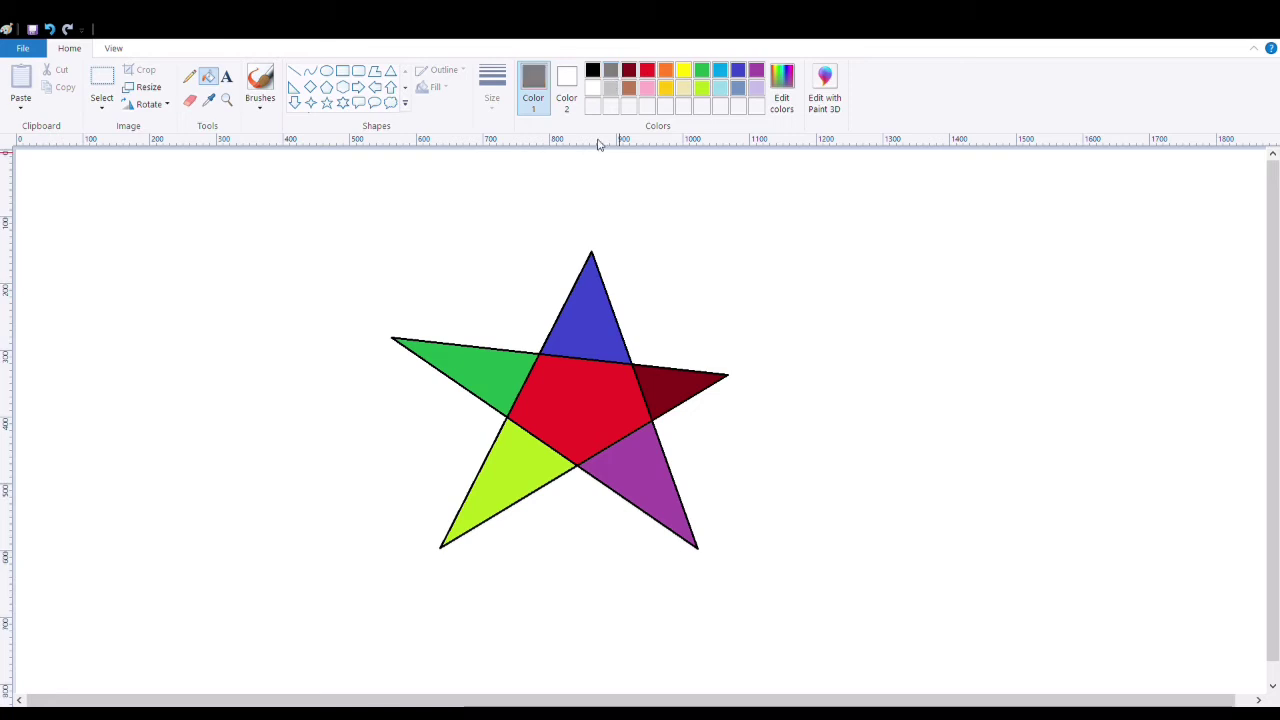
pyautogui.click(481, 374)
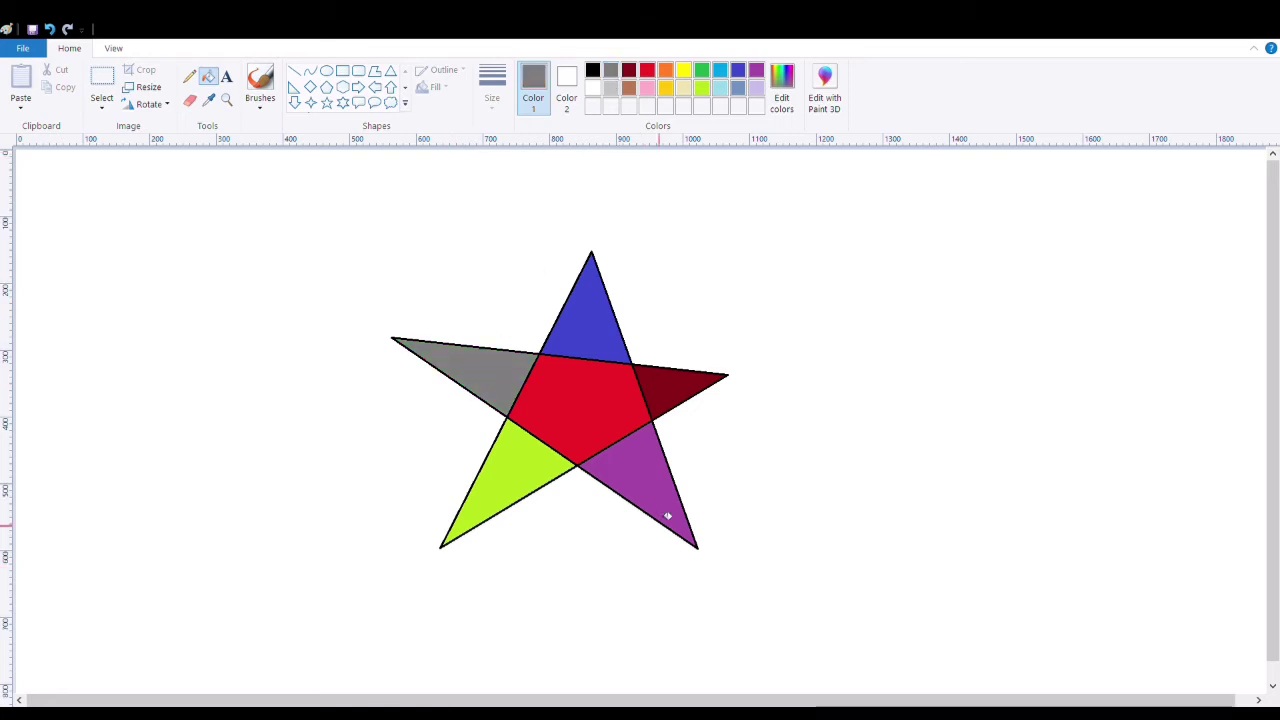
pyautogui.click(755, 70)
pyautogui.click(892, 352)
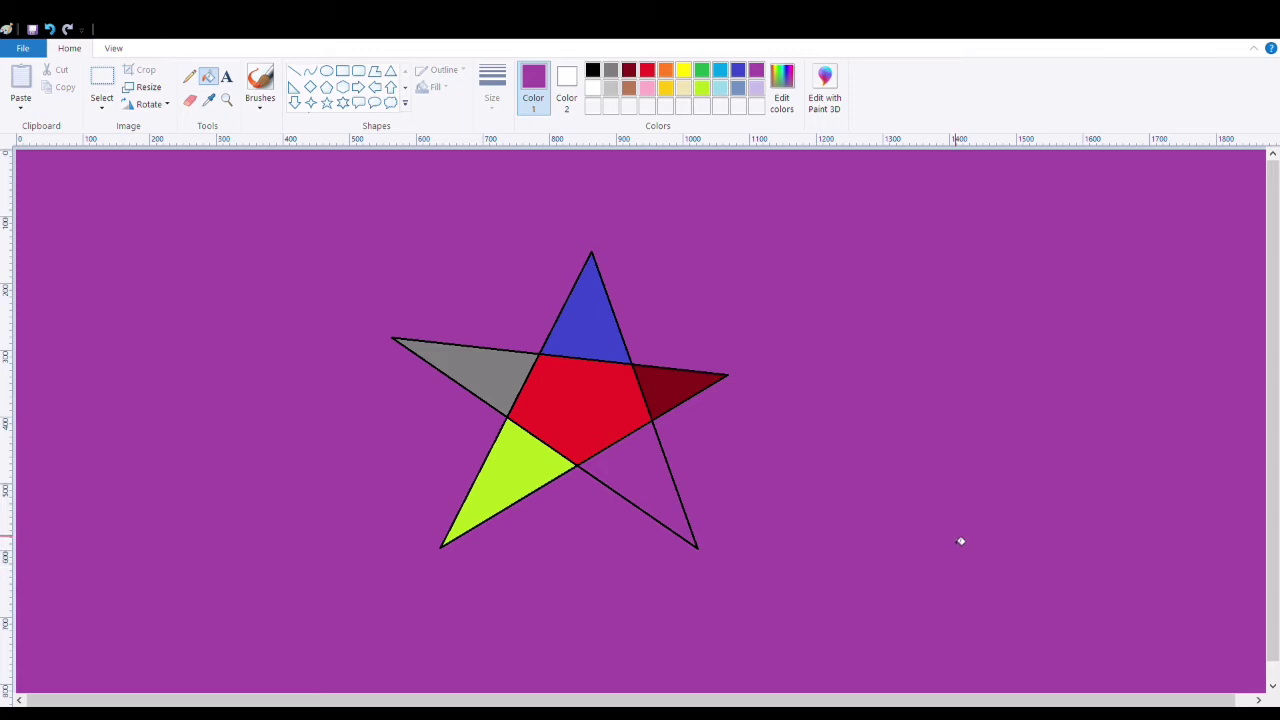
# Undo all the color fills in the star and the background
pyautogui.hotkey('ctrl', 'z')
pyautogui.hotkey('ctrl', 'z')
pyautogui.hotkey('ctrl', 'z')
pyautogui.hotkey('ctrl', 'z')
pyautogui.hotkey('ctrl', 'z')
pyautogui.hotkey('ctrl', 'z')
pyautogui.hotkey('ctrl', 'z')
pyautogui.hotkey('ctrl', 'z')
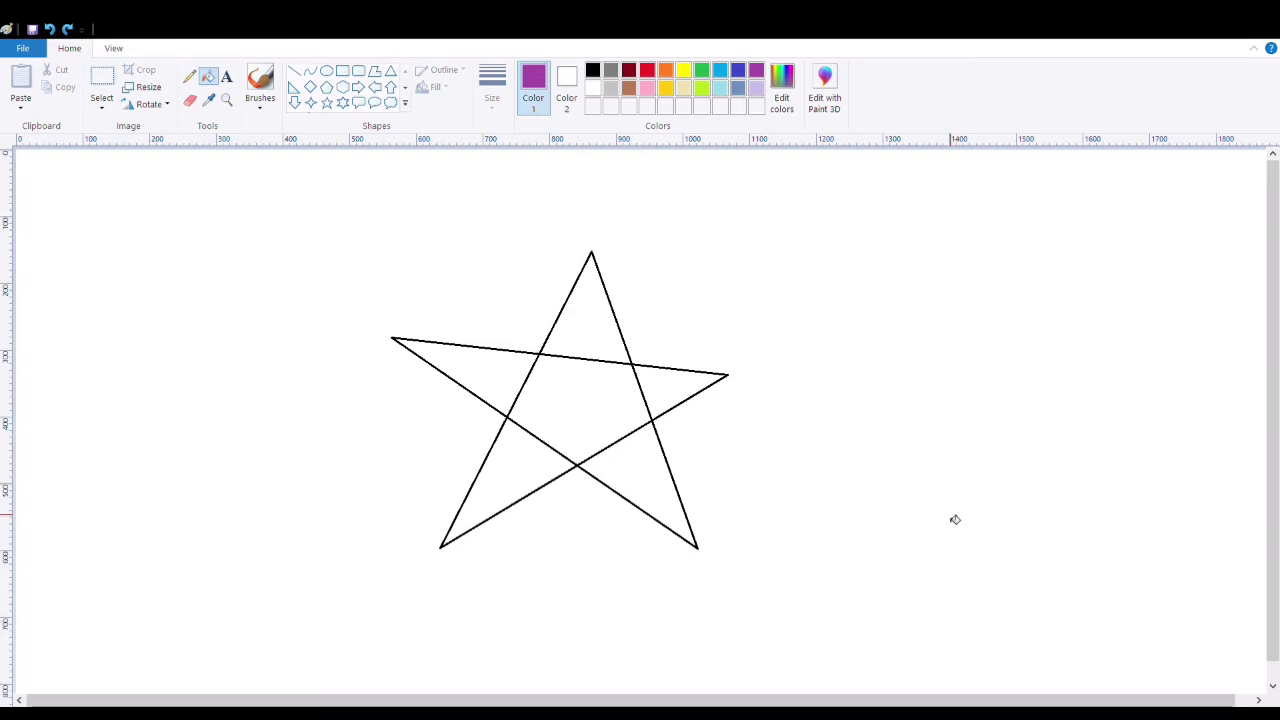
# Set Color 2 to black and then to red, and scribble with the Eraser to the right of the star
pyautogui.click(572, 88)
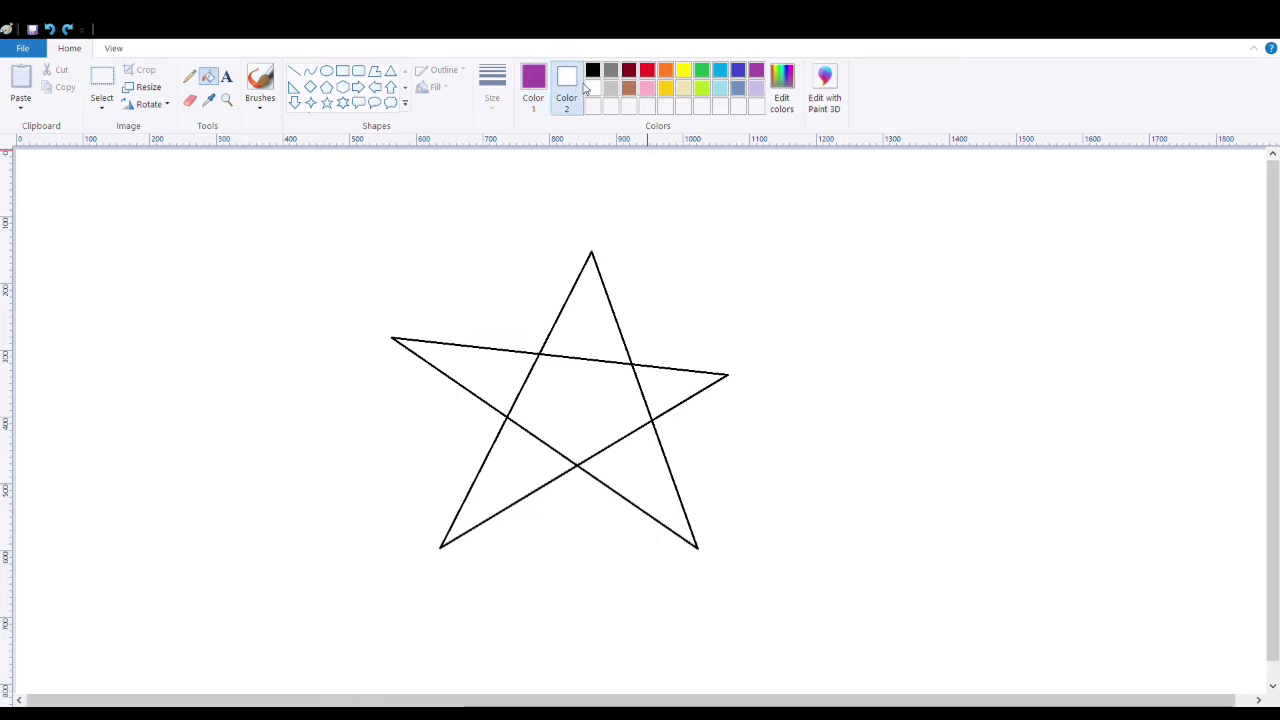
pyautogui.click(596, 75)
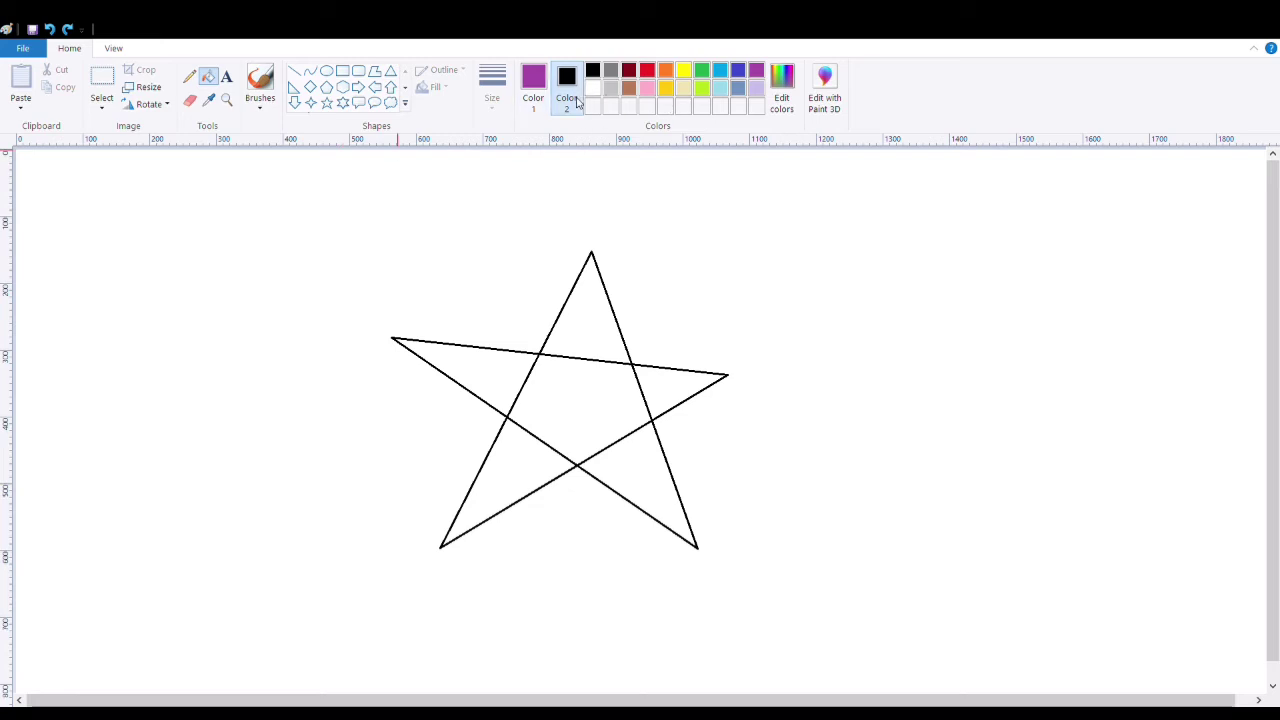
pyautogui.click(192, 104)
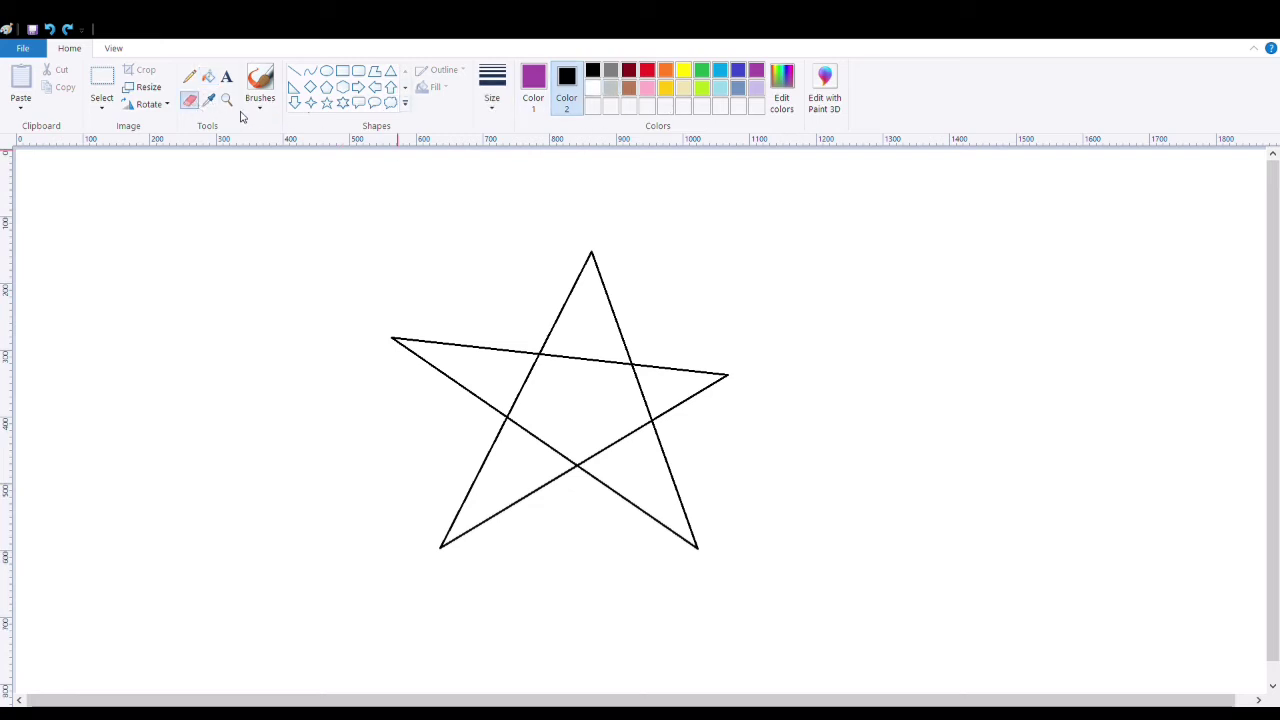
pyautogui.click(647, 72)
pyautogui.moveTo(842, 343)
pyautogui.mouseDown()
pyautogui.moveTo(905, 393)
pyautogui.moveTo(959, 364)
pyautogui.moveTo(946, 401)
pyautogui.moveTo(984, 414)
pyautogui.moveTo(1014, 357)
pyautogui.moveTo(1020, 490)
pyautogui.mouseUp()
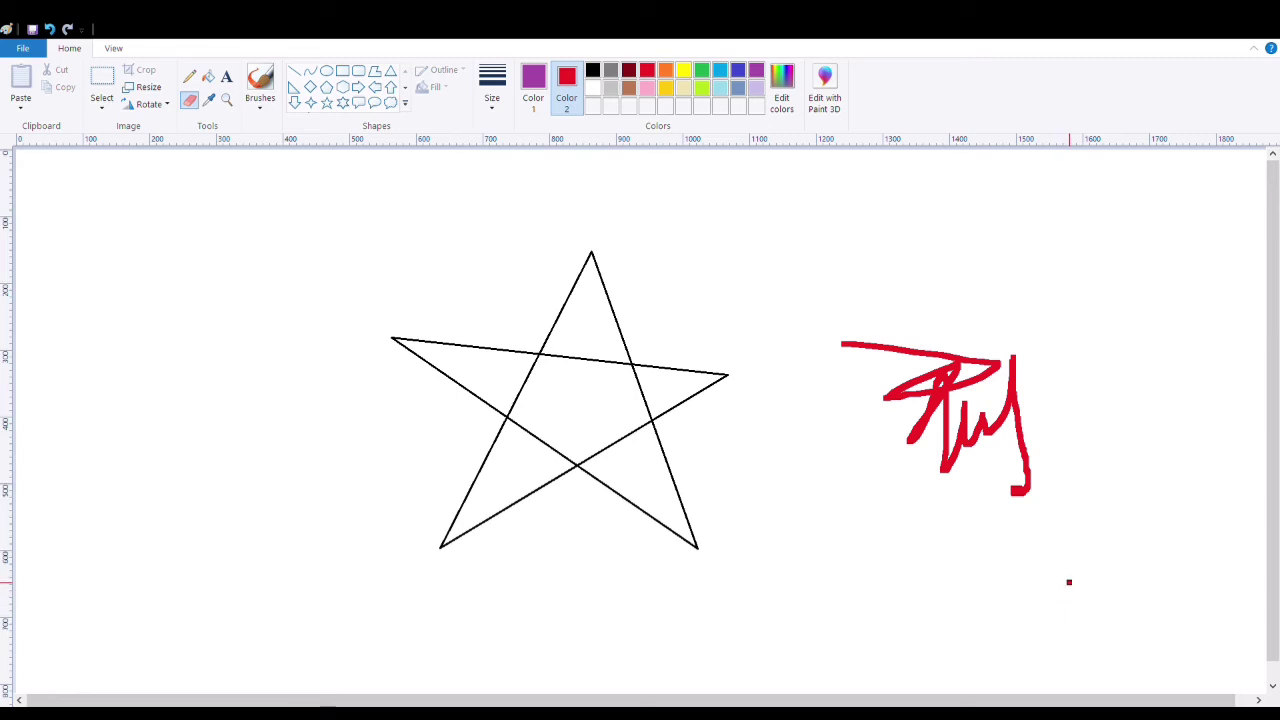
# Undo the red eraser scribble and the polygon star
pyautogui.hotkey('ctrl', 'z')
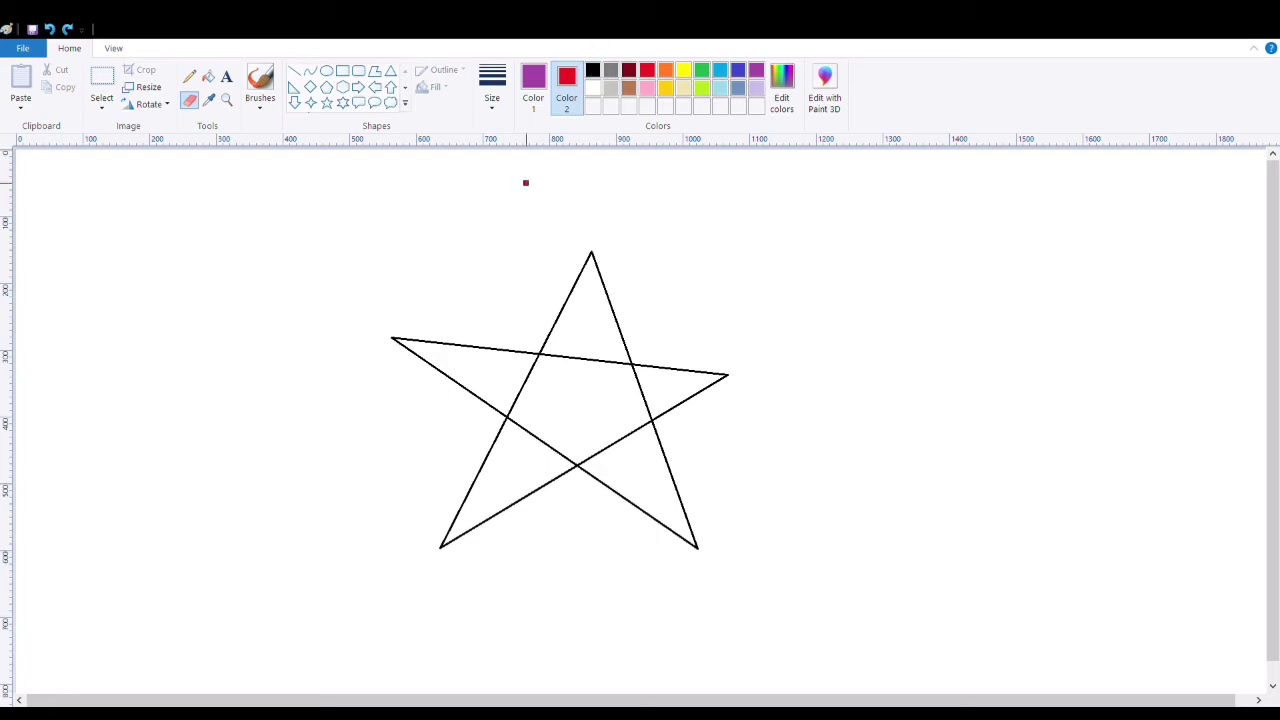
pyautogui.hotkey('ctrl', 'z')
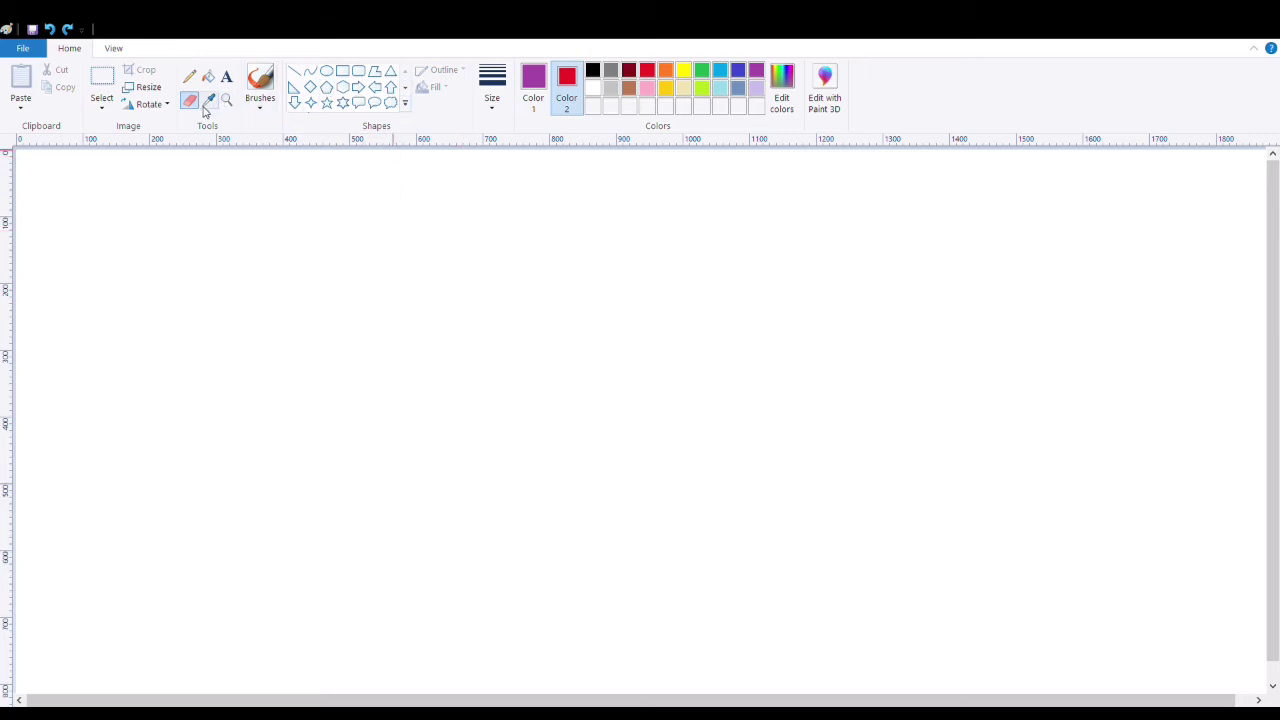
# Set Color 2 to dark red and use different brushes to paint a purple patch about 150 px wide and a heart outline to its left
pyautogui.click(261, 108)
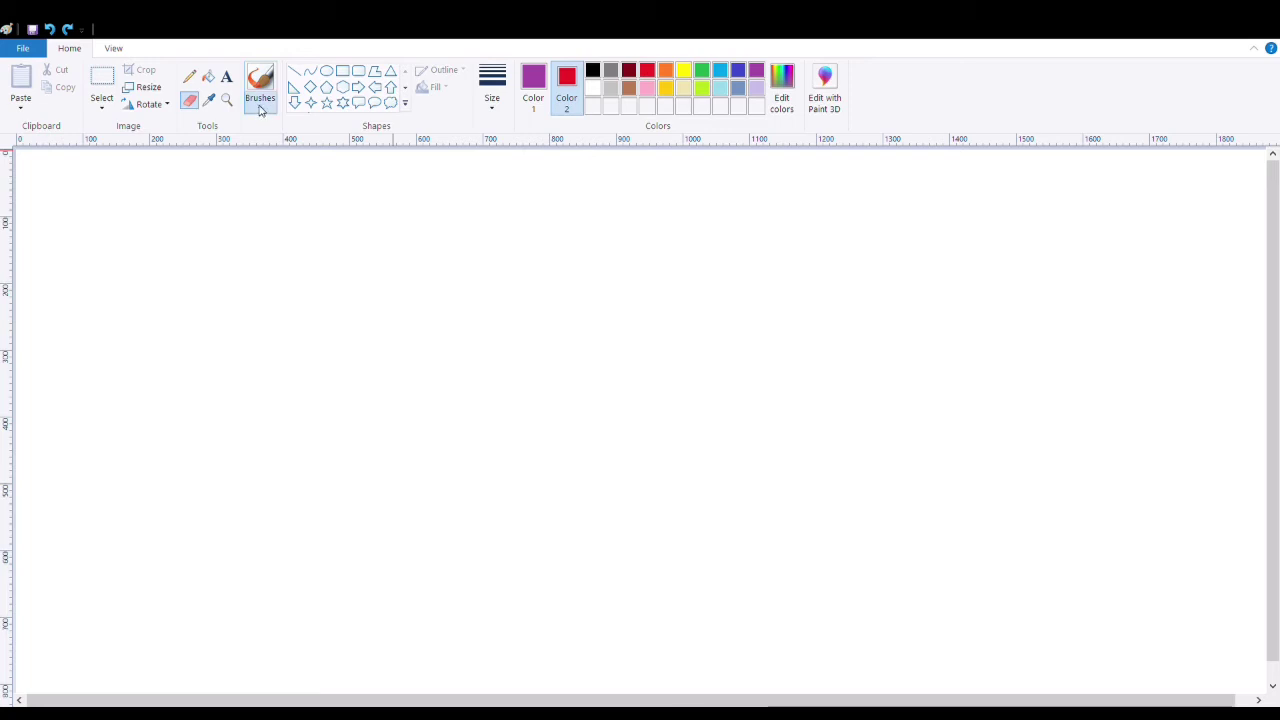
pyautogui.click(332, 176)
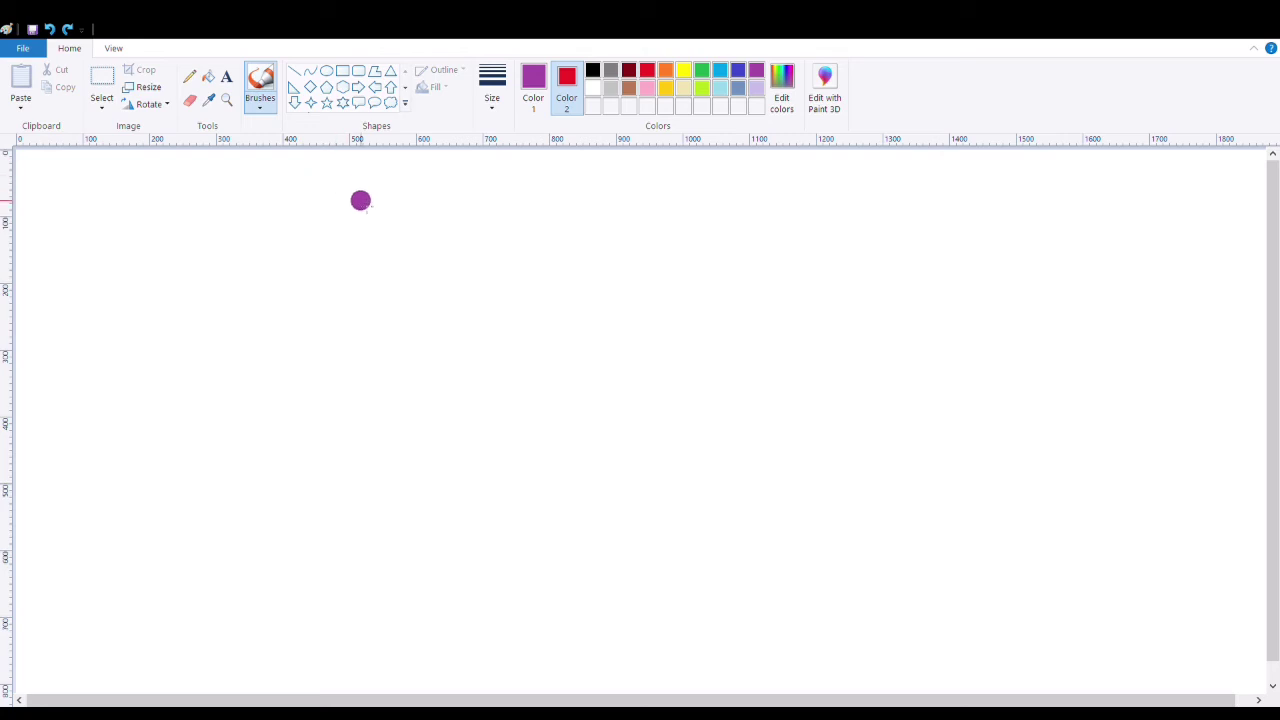
pyautogui.click(629, 72)
pyautogui.moveTo(479, 375)
pyautogui.mouseDown()
pyautogui.moveTo(489, 460)
pyautogui.moveTo(486, 355)
pyautogui.moveTo(539, 353)
pyautogui.moveTo(558, 399)
pyautogui.moveTo(542, 447)
pyautogui.moveTo(500, 459)
pyautogui.moveTo(487, 349)
pyautogui.moveTo(515, 350)
pyautogui.moveTo(534, 394)
pyautogui.moveTo(532, 432)
pyautogui.moveTo(498, 418)
pyautogui.moveTo(502, 371)
pyautogui.moveTo(513, 412)
pyautogui.moveTo(513, 378)
pyautogui.moveTo(525, 383)
pyautogui.moveTo(533, 428)
pyautogui.moveTo(547, 383)
pyautogui.moveTo(541, 433)
pyautogui.moveTo(516, 450)
pyautogui.mouseUp()
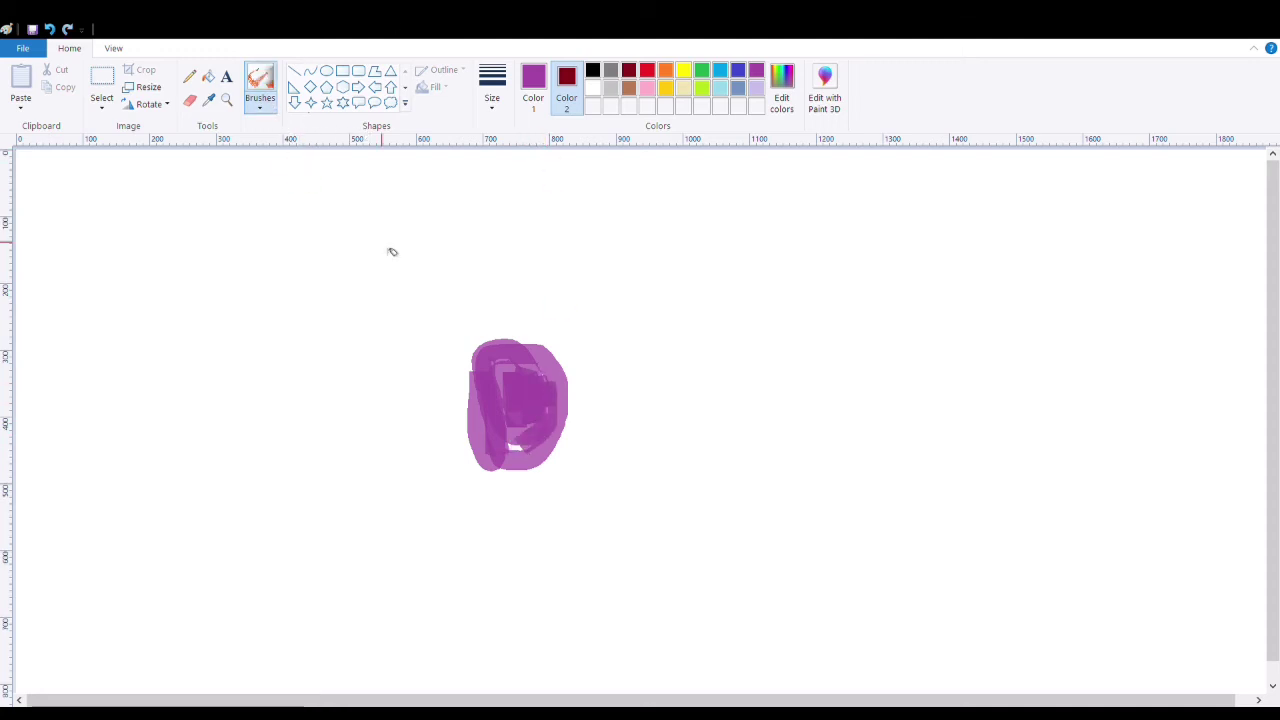
pyautogui.moveTo(326, 463)
pyautogui.mouseDown()
pyautogui.moveTo(327, 409)
pyautogui.moveTo(271, 342)
pyautogui.moveTo(273, 412)
pyautogui.moveTo(219, 374)
pyautogui.moveTo(210, 385)
pyautogui.moveTo(200, 363)
pyautogui.moveTo(149, 385)
pyautogui.moveTo(169, 439)
pyautogui.moveTo(260, 501)
pyautogui.moveTo(291, 549)
pyautogui.moveTo(330, 465)
pyautogui.mouseUp()
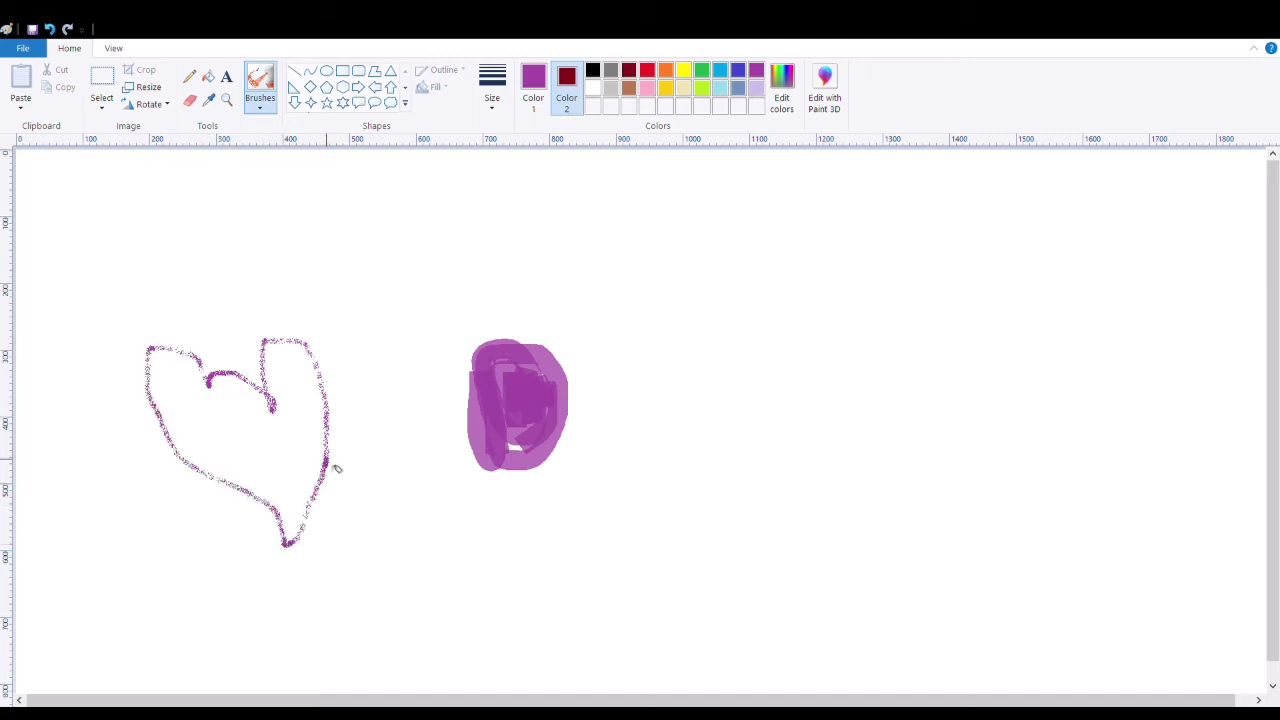
# Undo the heart outline and the purple patch
pyautogui.hotkey('ctrl', 'z')
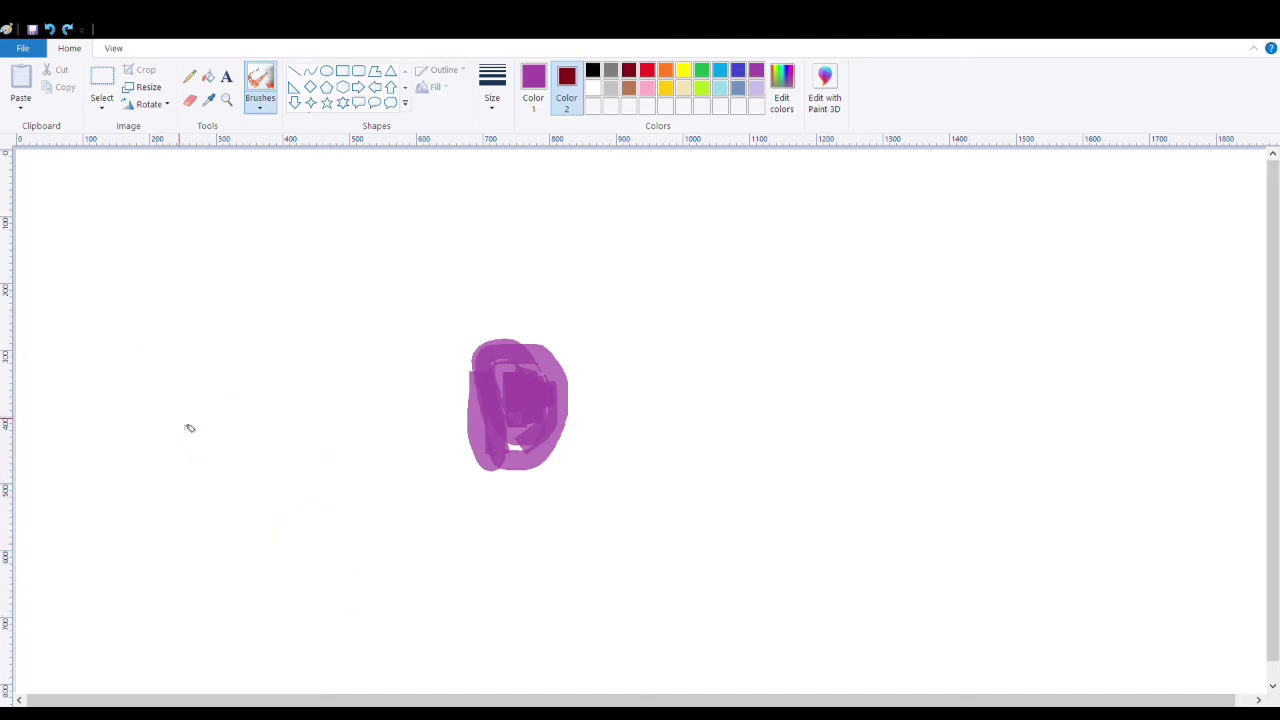
pyautogui.hotkey('ctrl', 'z')
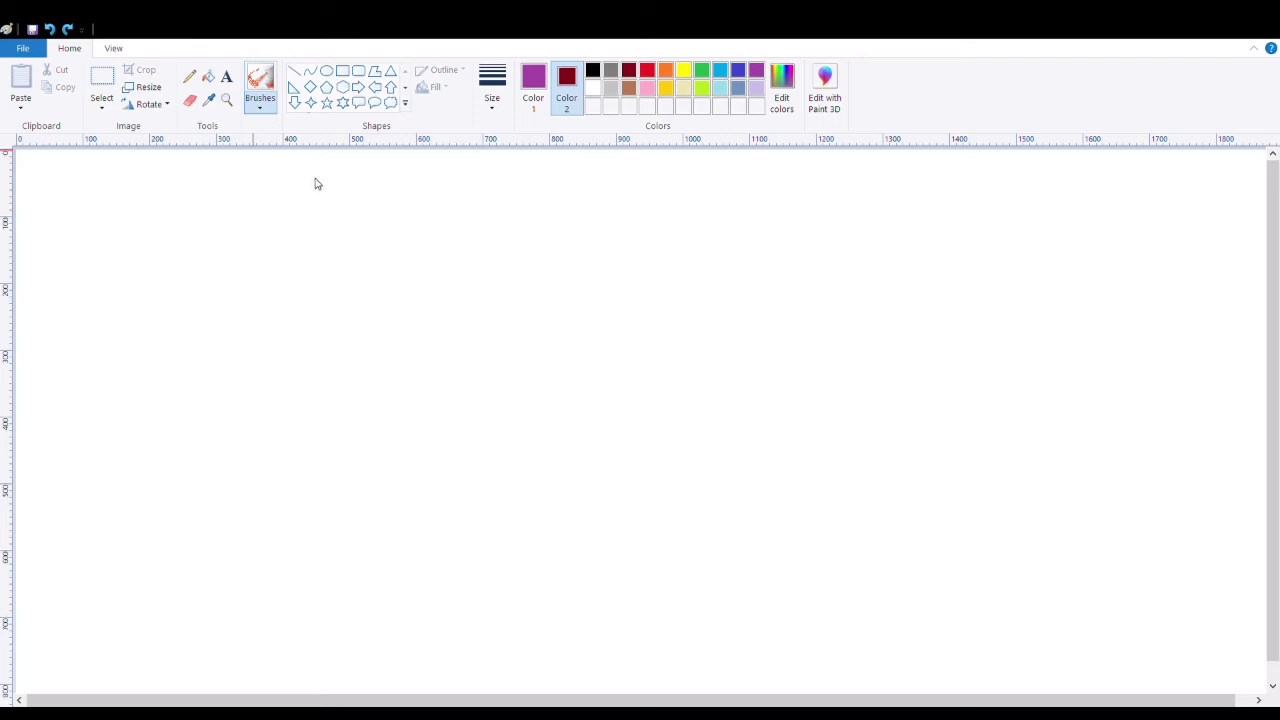
# Paint six separate horizontal purple strokes one above another, using different brush types for comparison
pyautogui.click(263, 168)
pyautogui.moveTo(265, 319); pyautogui.dragTo(557, 318)
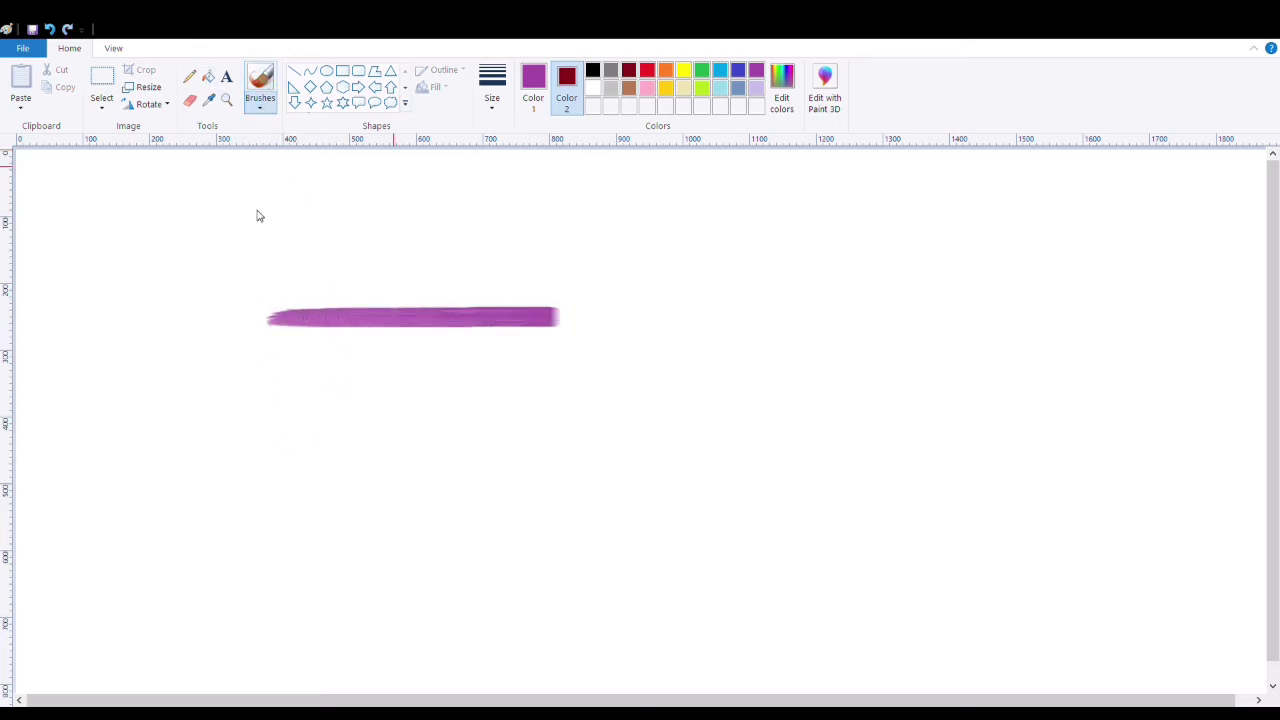
pyautogui.moveTo(283, 380); pyautogui.dragTo(617, 376)
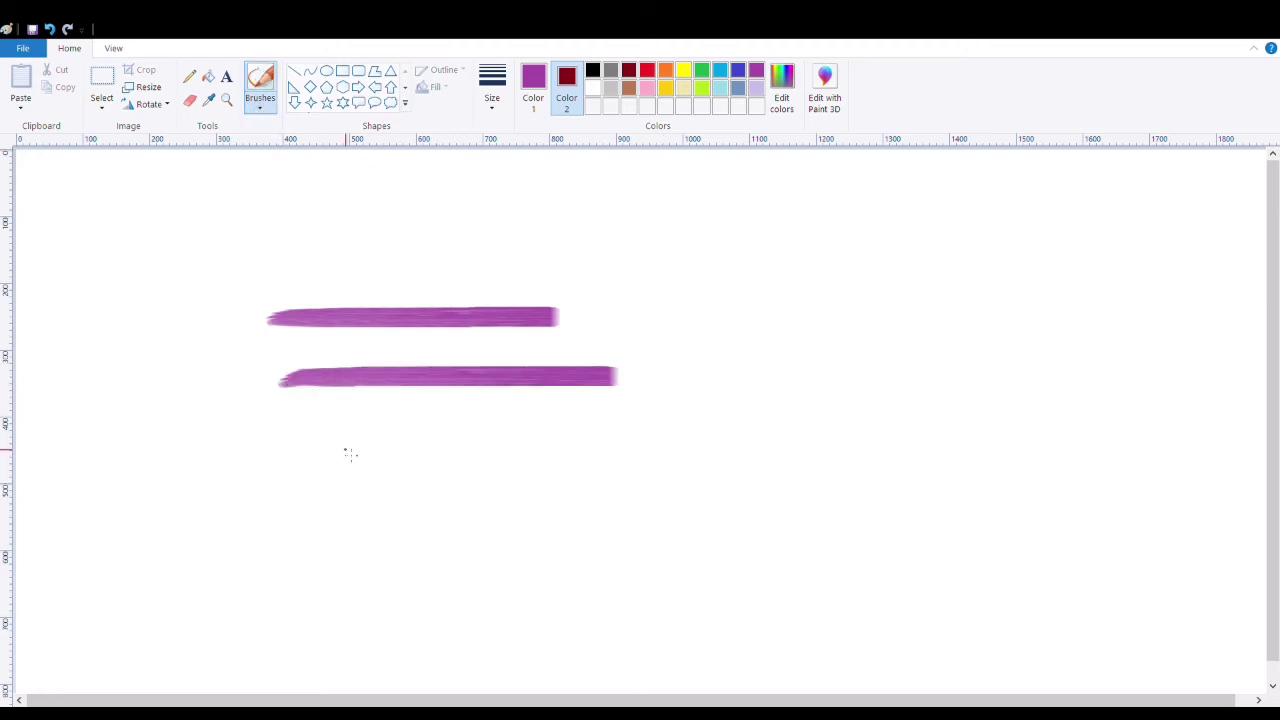
pyautogui.moveTo(325, 437); pyautogui.dragTo(640, 432)
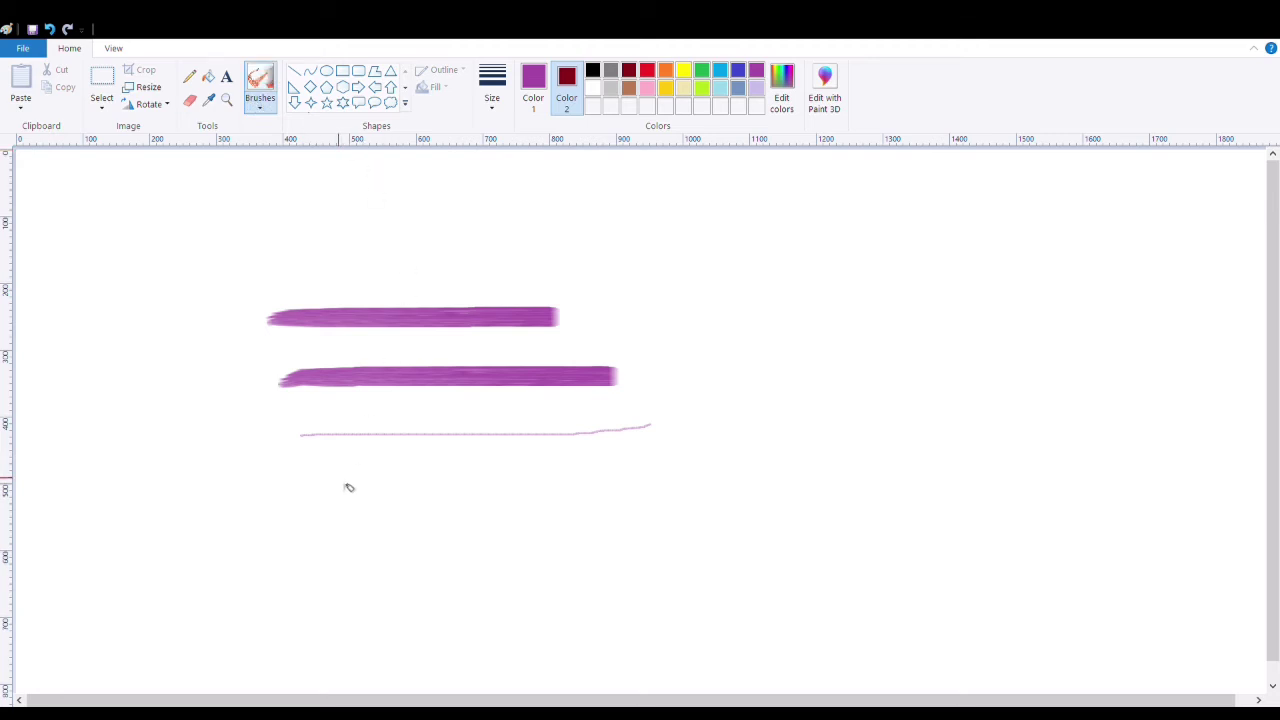
pyautogui.moveTo(314, 486); pyautogui.dragTo(716, 483)
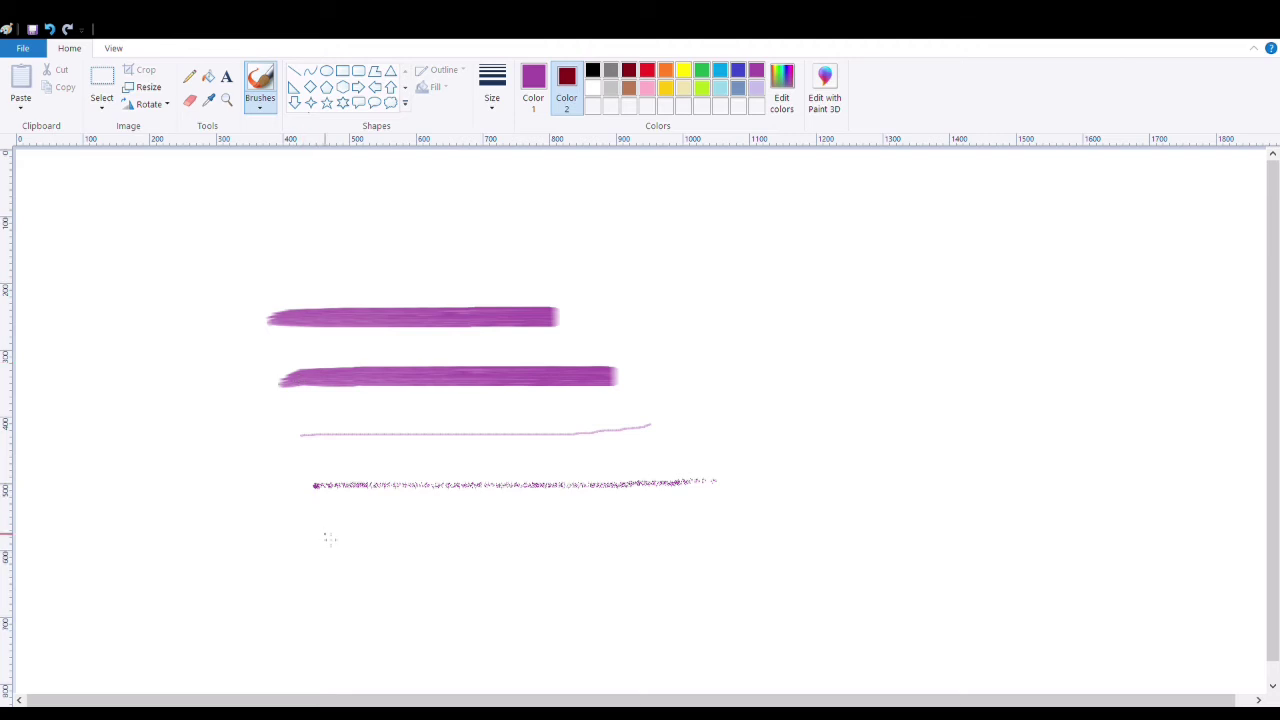
pyautogui.moveTo(326, 534)
pyautogui.mouseDown()
pyautogui.moveTo(575, 550)
pyautogui.moveTo(841, 524)
pyautogui.mouseUp()
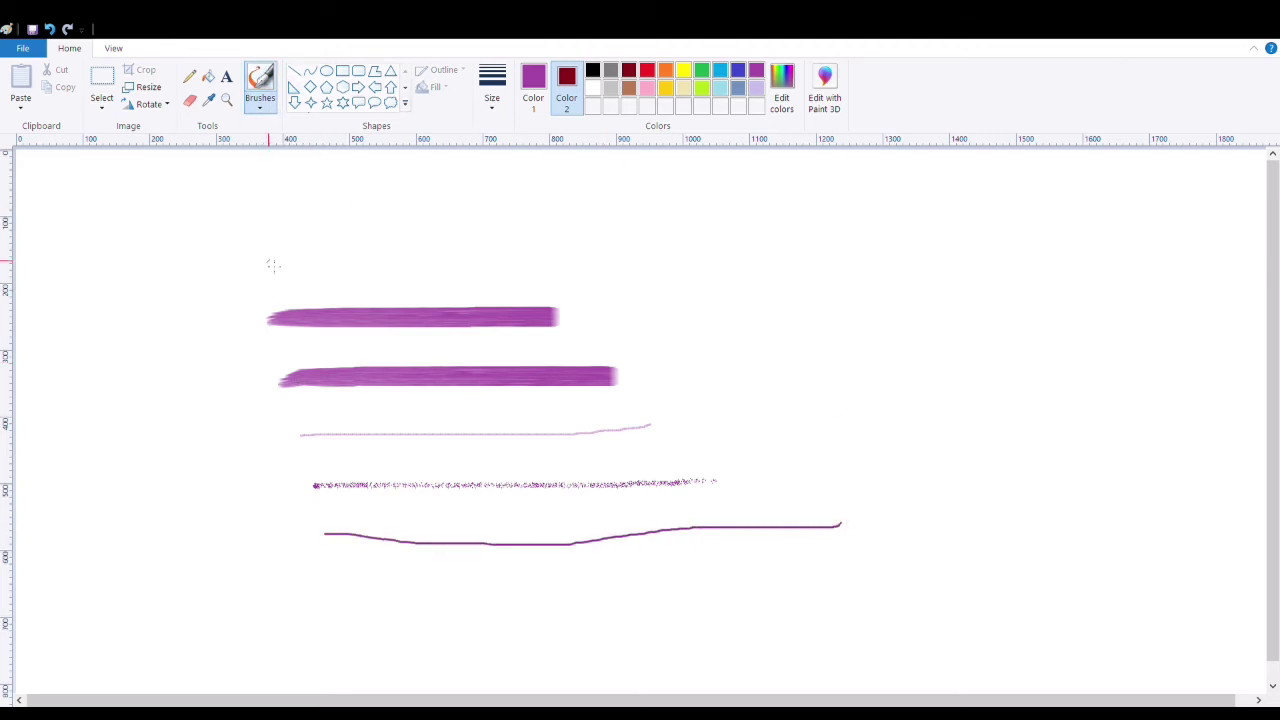
pyautogui.moveTo(270, 258); pyautogui.dragTo(720, 255)
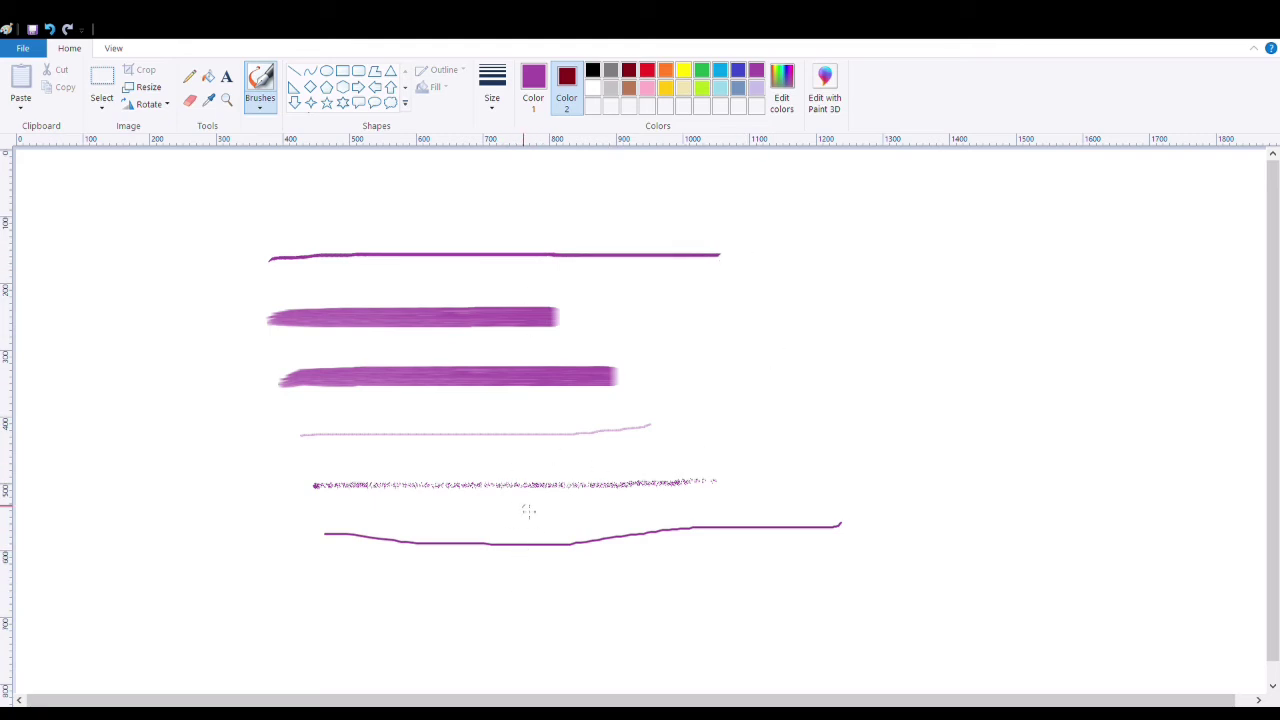
# Undo all six purple brush strokes
pyautogui.hotkey('ctrl', 'z')
pyautogui.hotkey('ctrl', 'z')
pyautogui.hotkey('ctrl', 'z')
pyautogui.hotkey('ctrl', 'z')
pyautogui.hotkey('ctrl', 'z')
pyautogui.hotkey('ctrl', 'z')
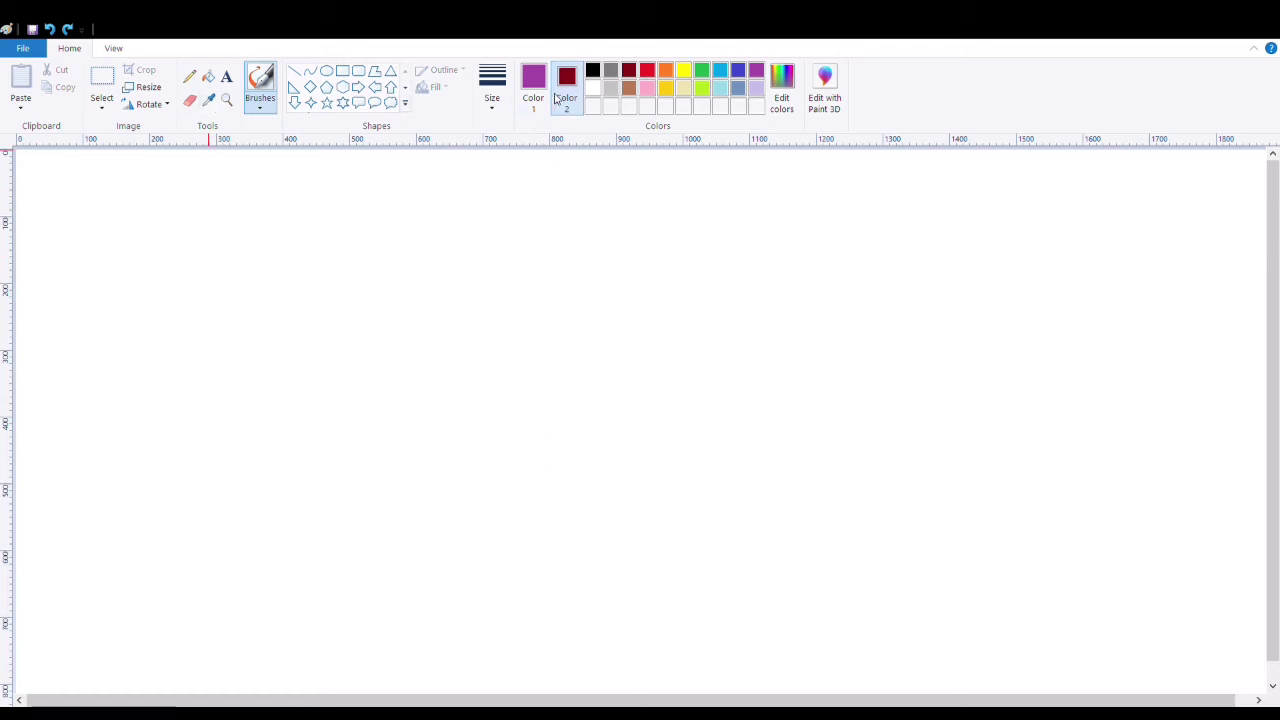
# Draw an ellipse about 385 by 345 px, set Color 2 to yellow and fill the ellipse with purple
pyautogui.click(326, 71)
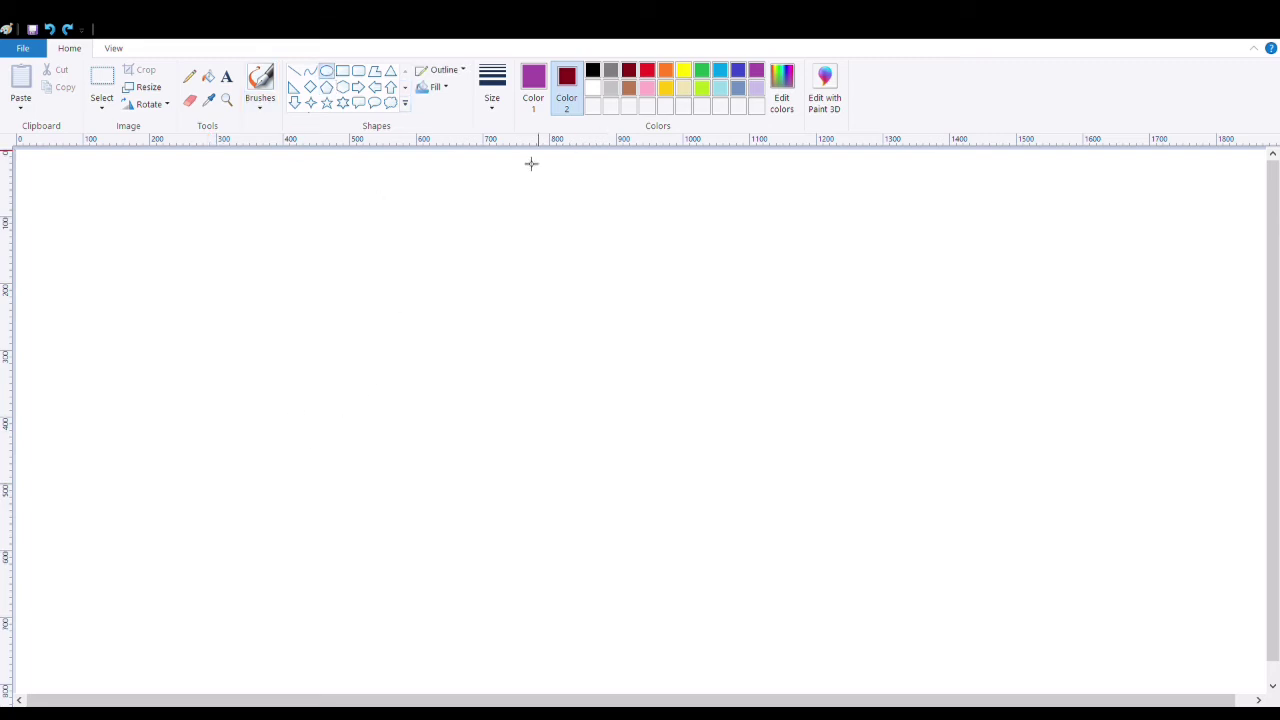
pyautogui.moveTo(194, 286); pyautogui.dragTo(448, 512)
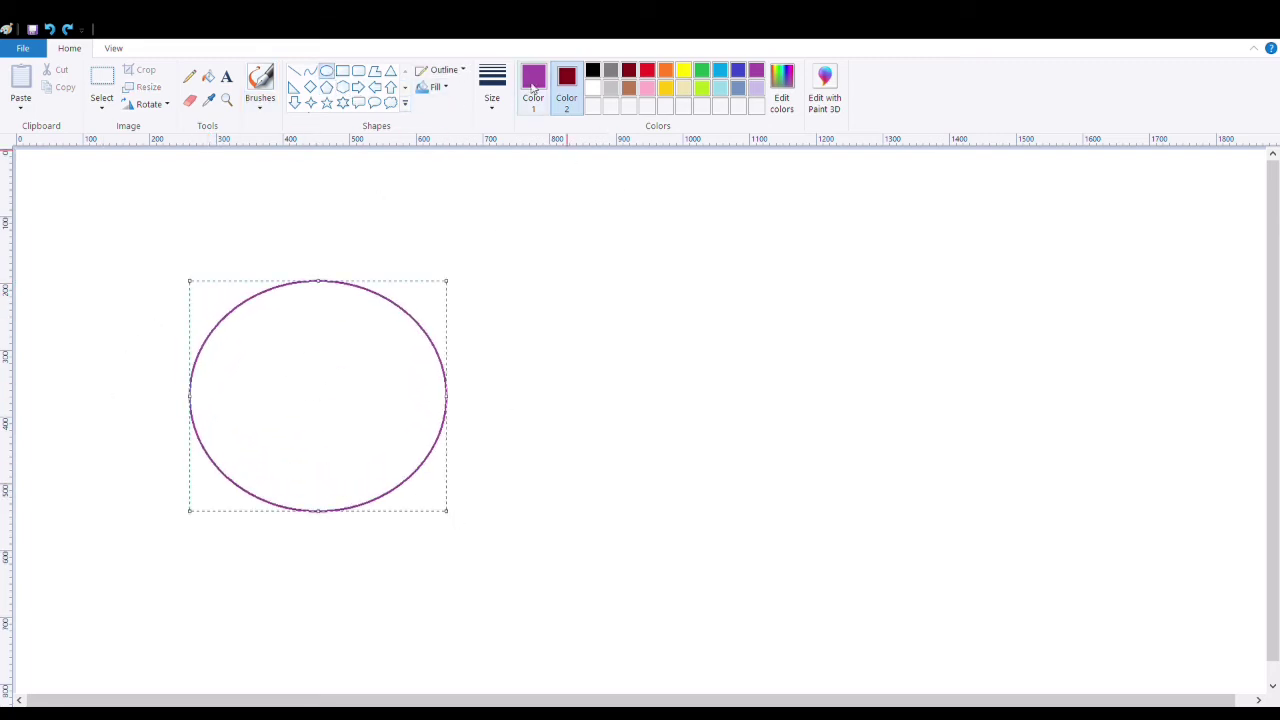
pyautogui.click(208, 78)
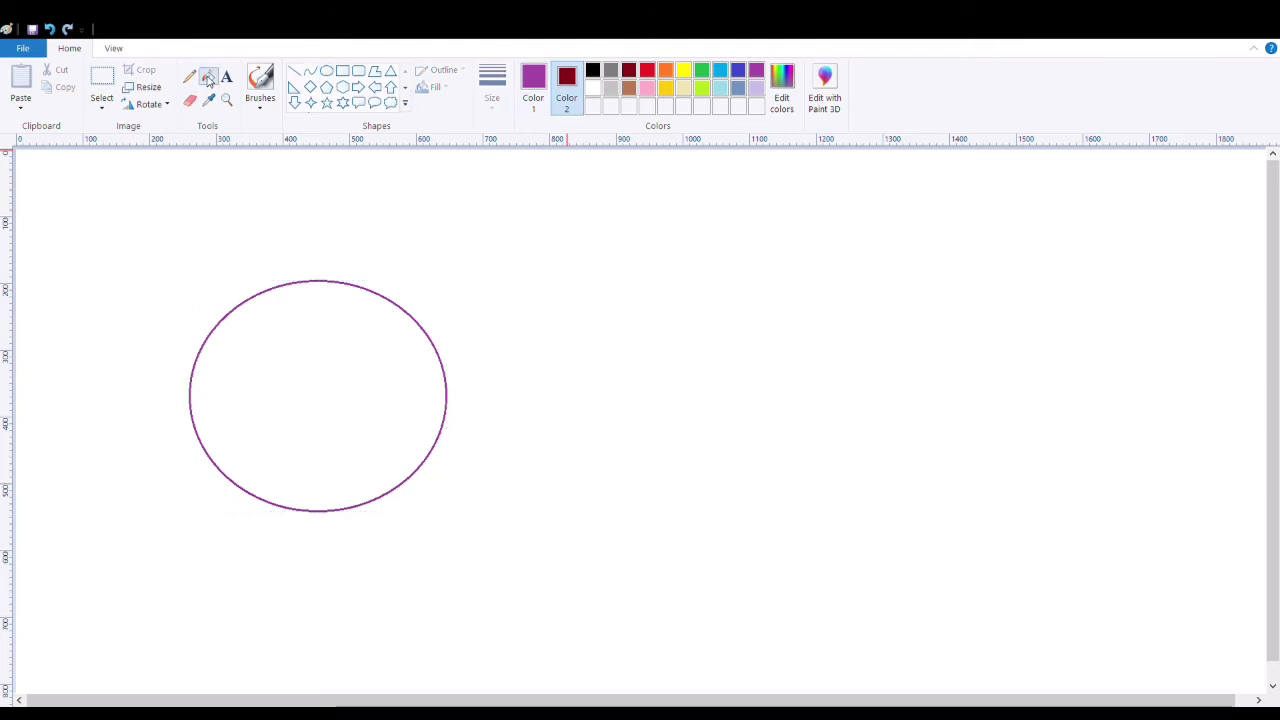
pyautogui.click(684, 72)
pyautogui.click(320, 395)
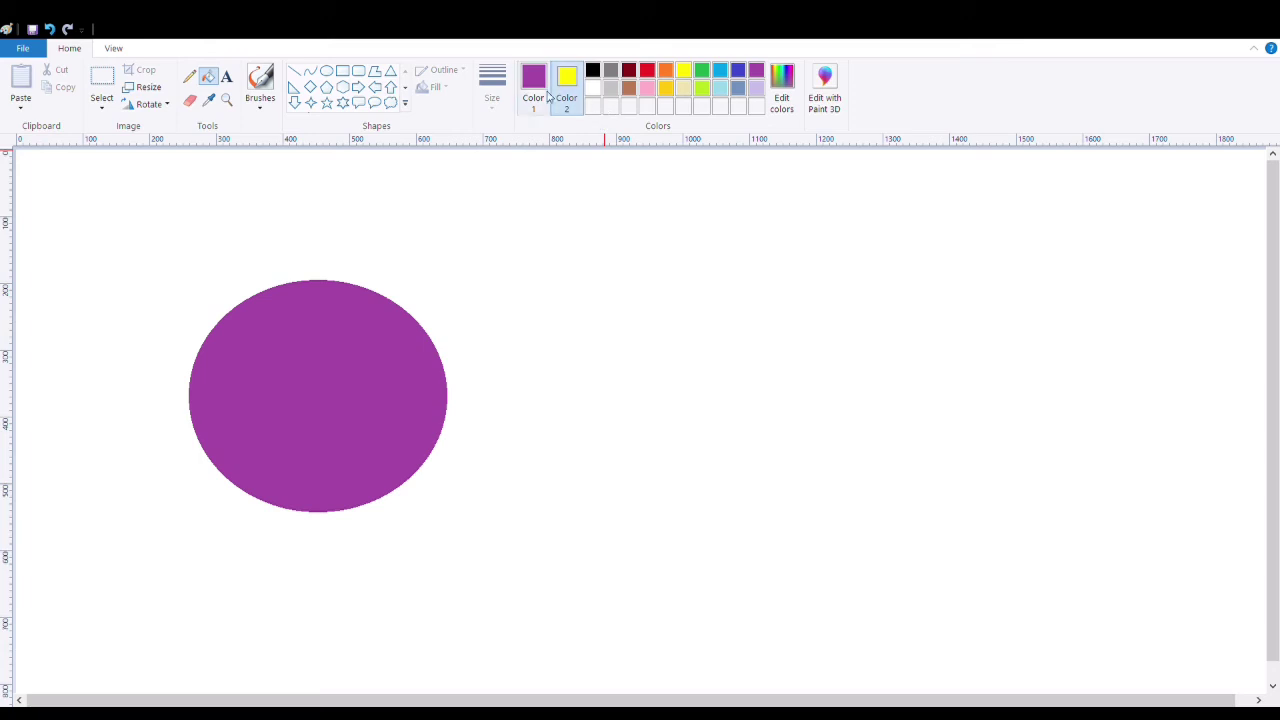
# Set Color 1 to red and refill the ellipse with it
pyautogui.click(537, 83)
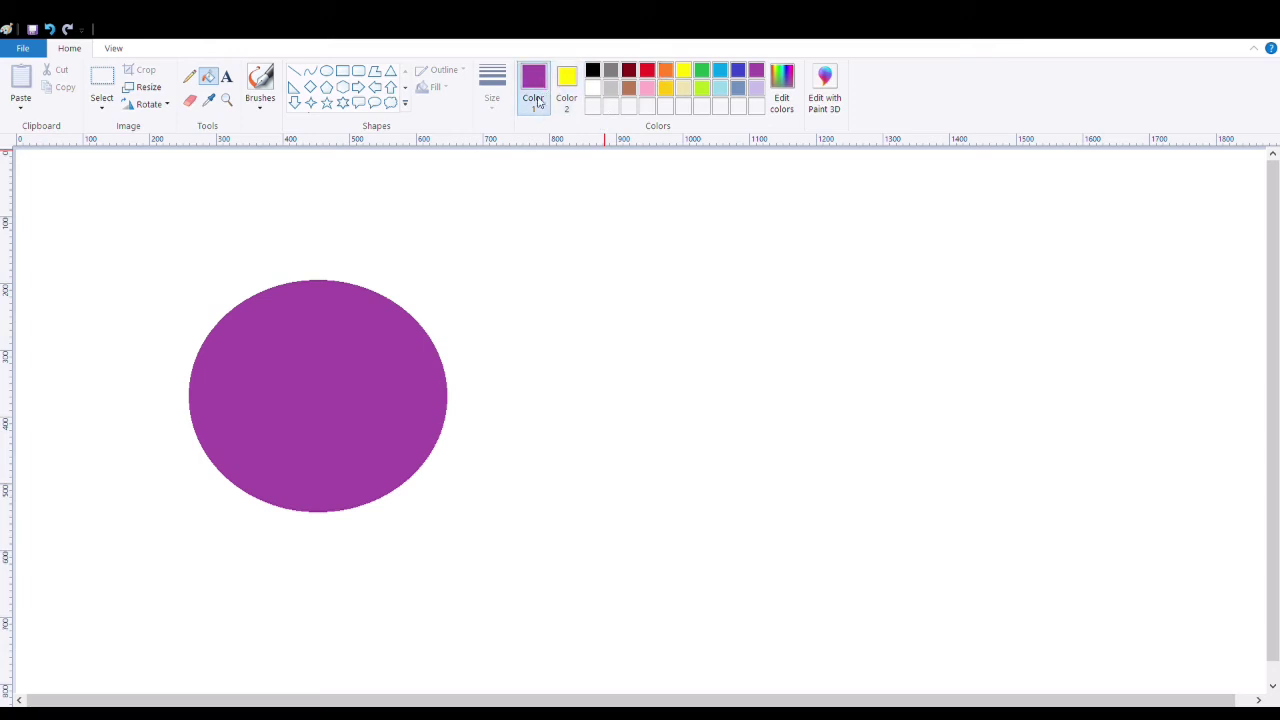
pyautogui.click(648, 70)
pyautogui.click(383, 348)
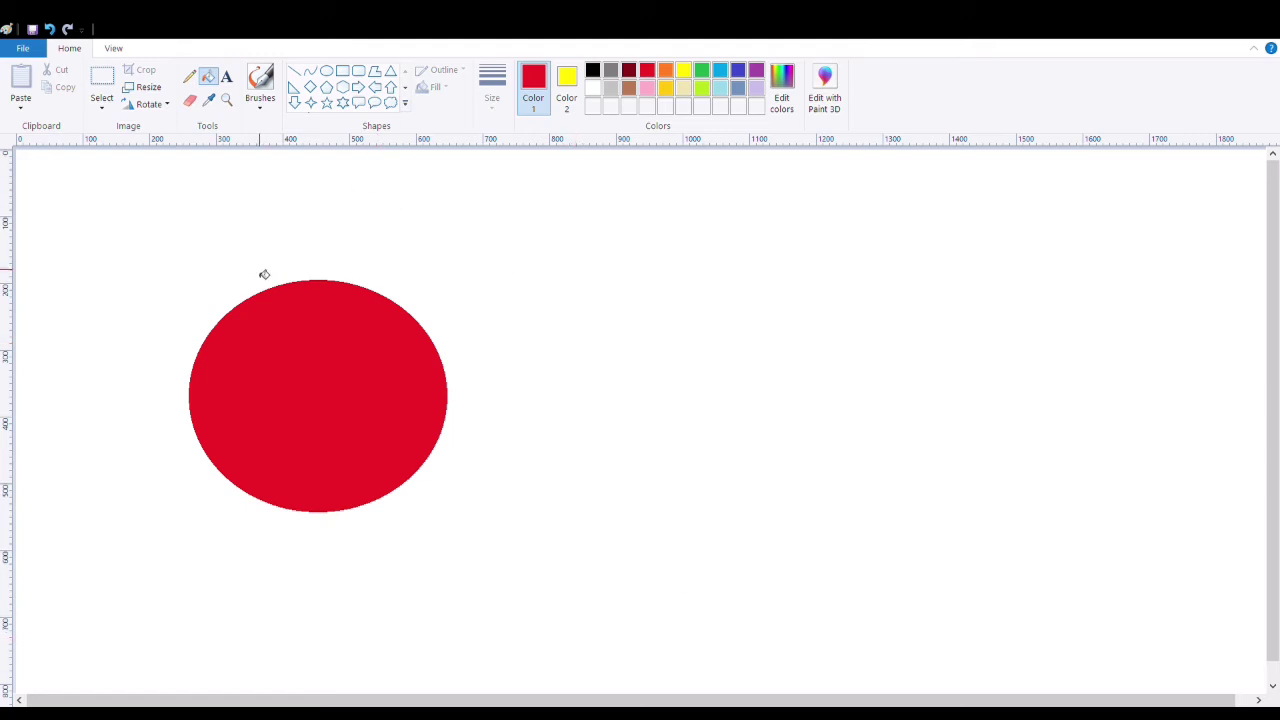
# Draw a rounded rectangular callout about 475 by 270 px to the right of the ellipse
pyautogui.click(342, 87)
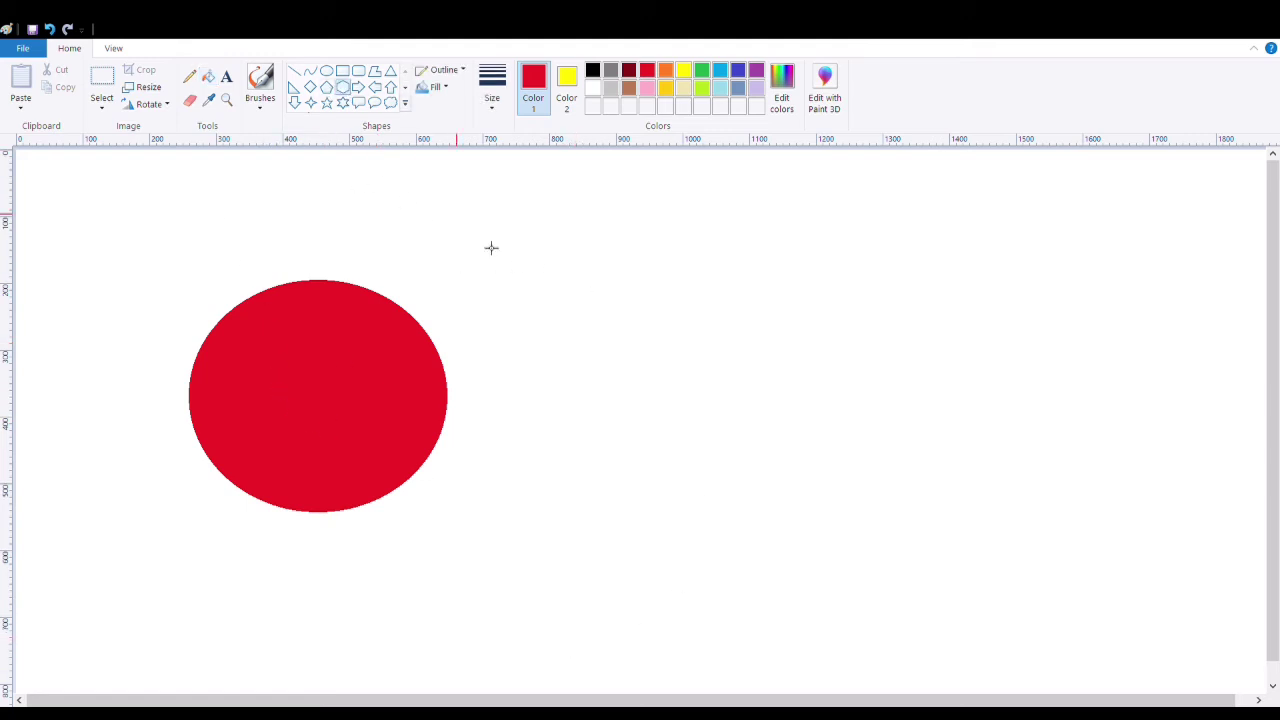
pyautogui.click(358, 103)
pyautogui.moveTo(690, 304); pyautogui.dragTo(1006, 486)
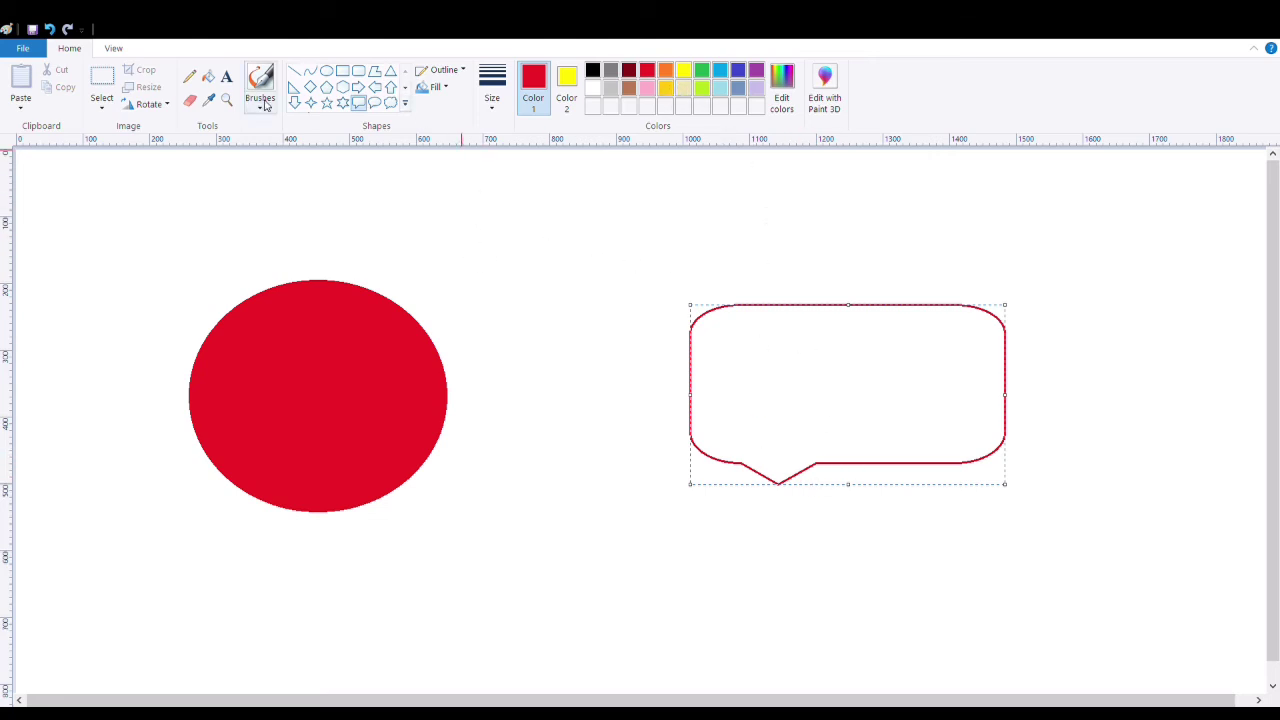
# Sample the ellipse's red with the Color picker and fill the rounded callout with it
pyautogui.click(209, 104)
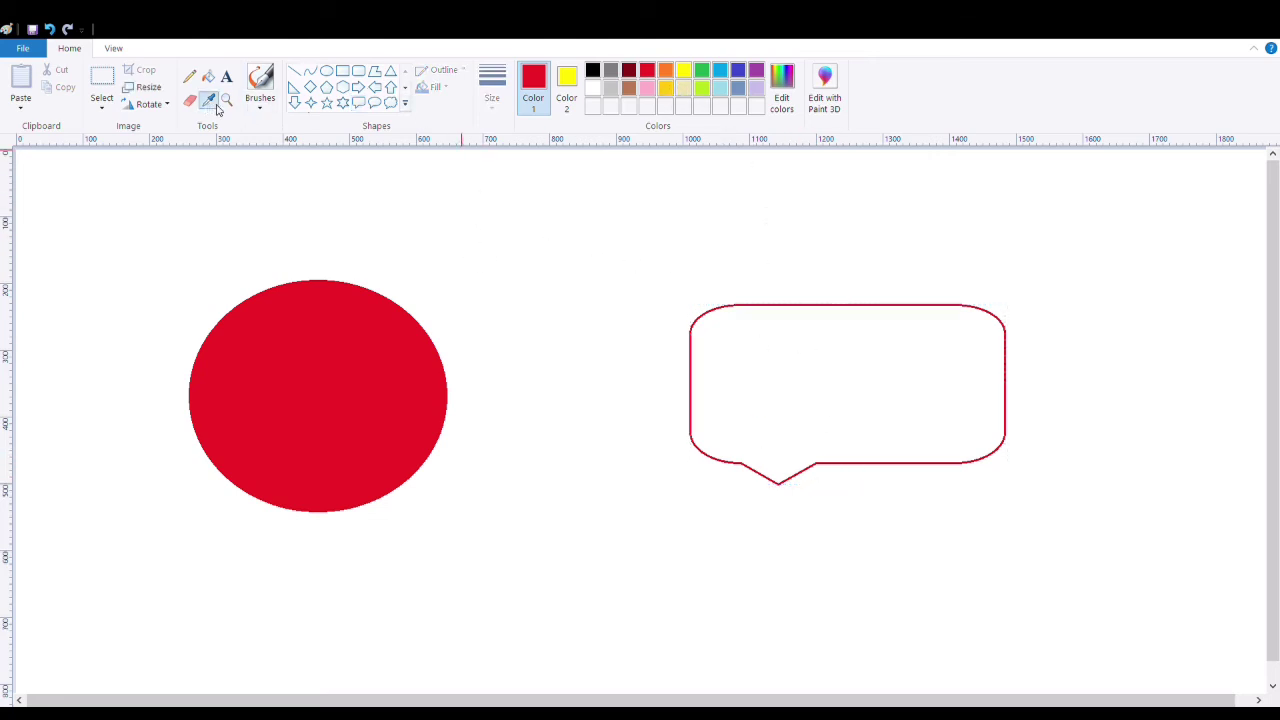
pyautogui.click(325, 399)
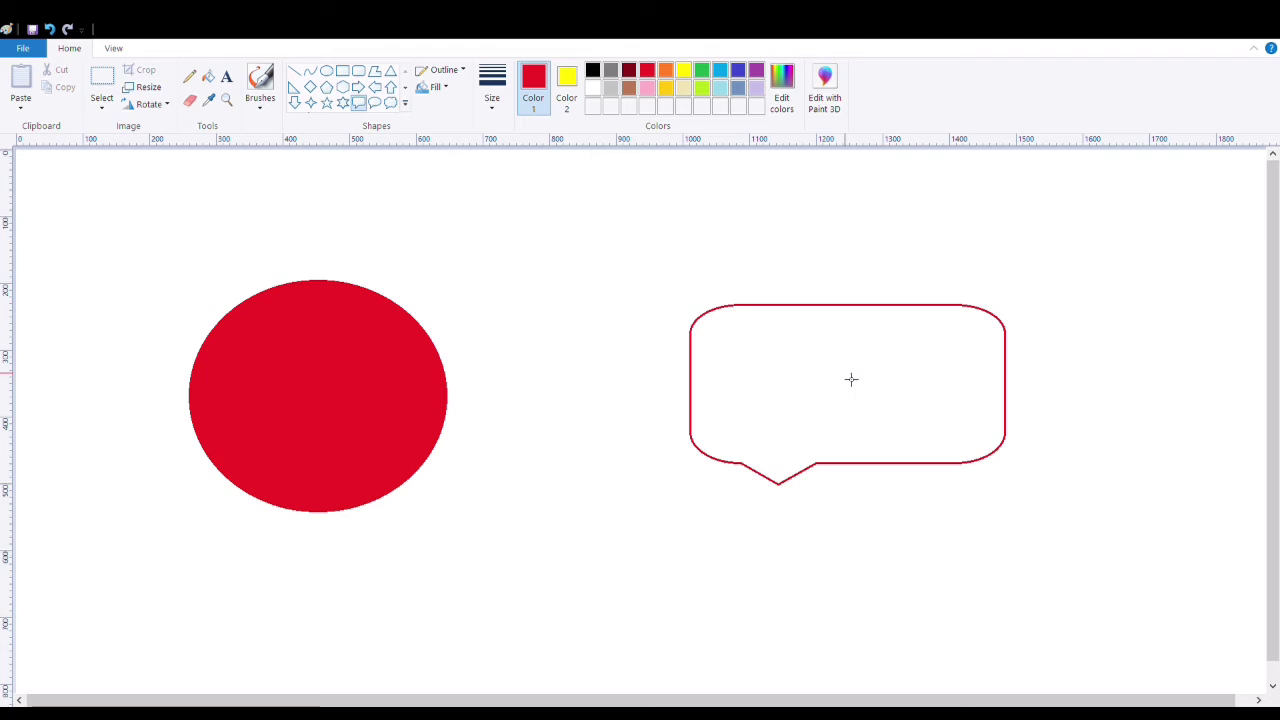
pyautogui.click(208, 76)
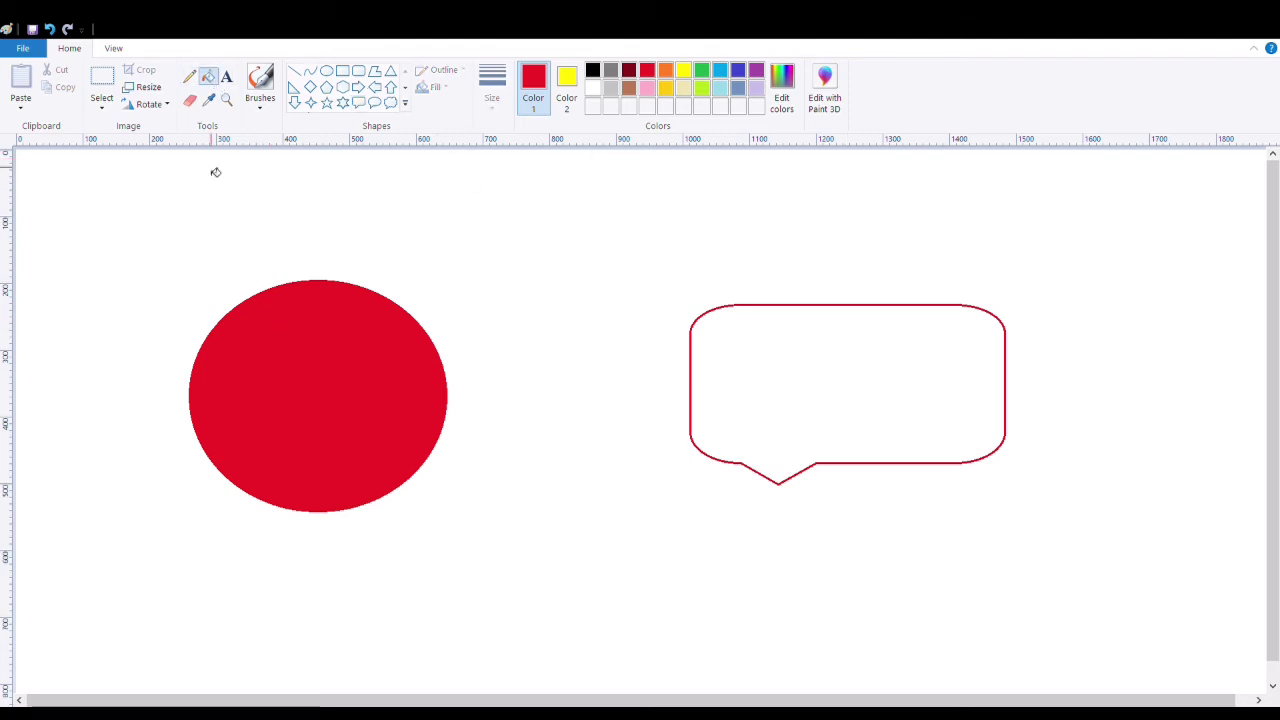
pyautogui.click(209, 100)
pyautogui.click(310, 361)
pyautogui.click(797, 360)
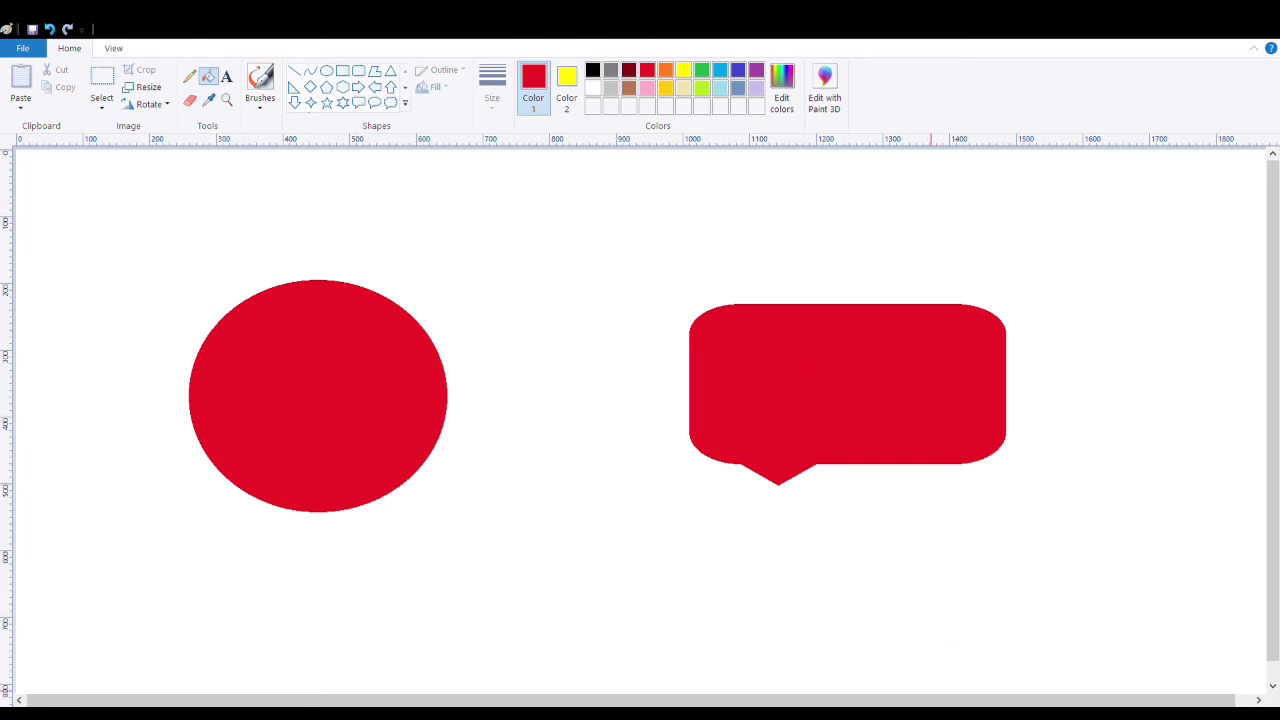
# Draw a hexagon about 250 by 180 px below and between the two shapes, with Color 1 set to indigo, and fill it
pyautogui.click(342, 87)
pyautogui.moveTo(478, 531); pyautogui.dragTo(646, 650)
pyautogui.click(740, 72)
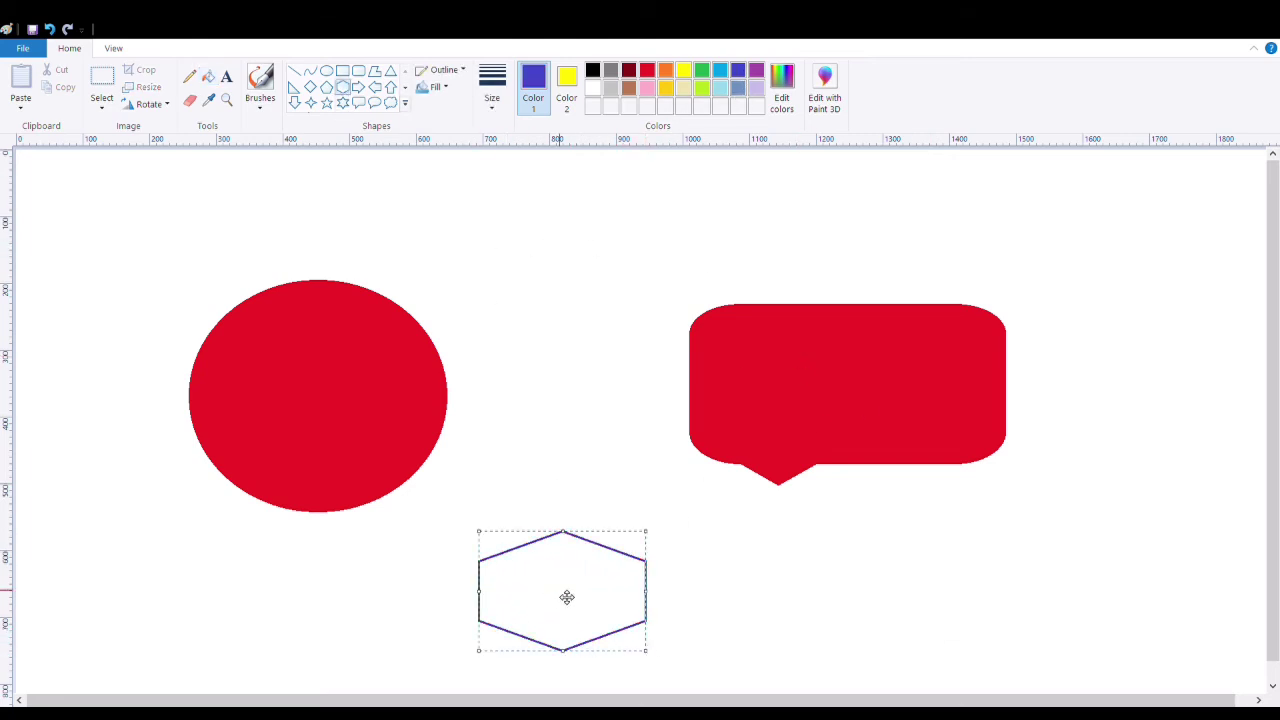
pyautogui.click(208, 76)
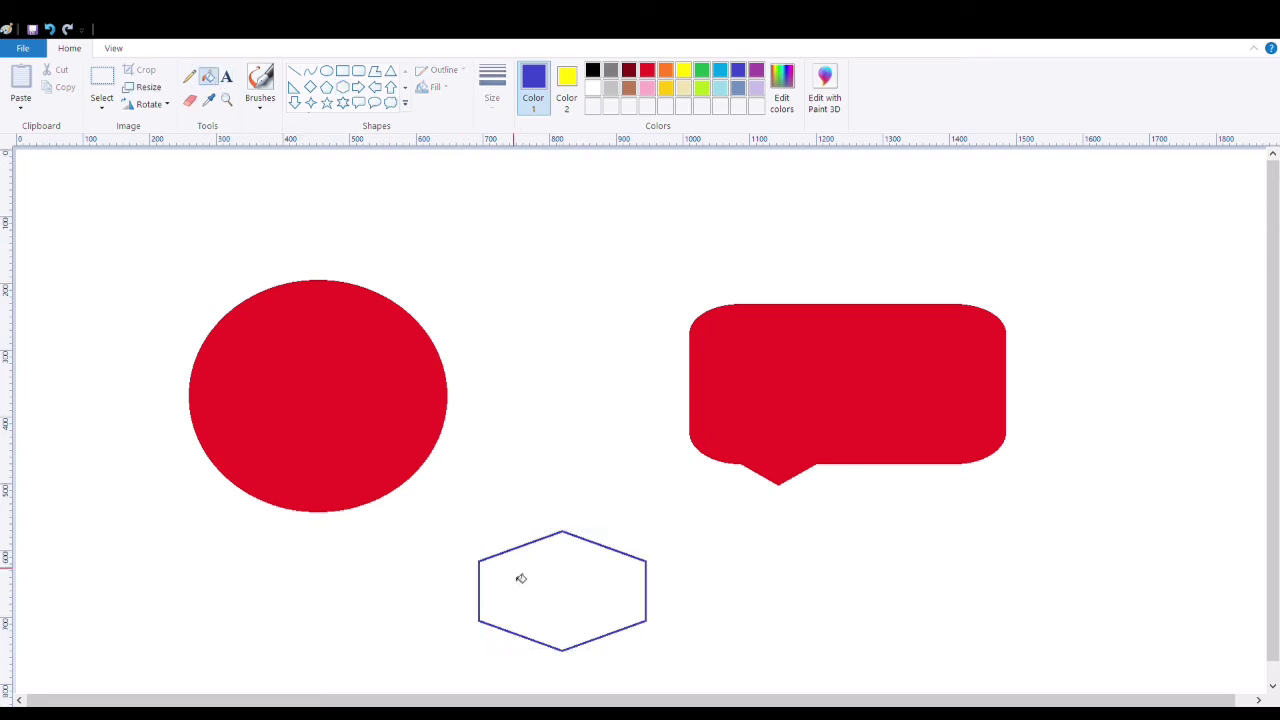
pyautogui.click(561, 596)
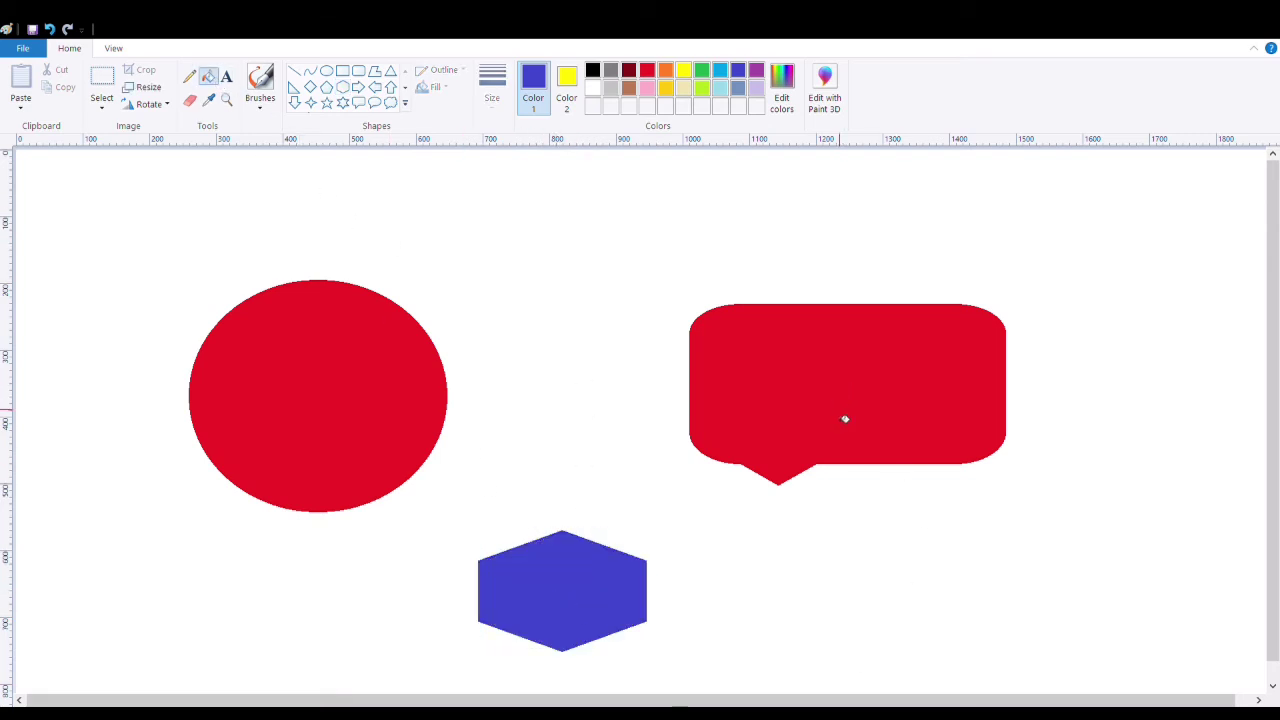
# Sample the hexagon's indigo with the Color picker and refill the rounded callout with it
pyautogui.click(209, 101)
pyautogui.click(208, 76)
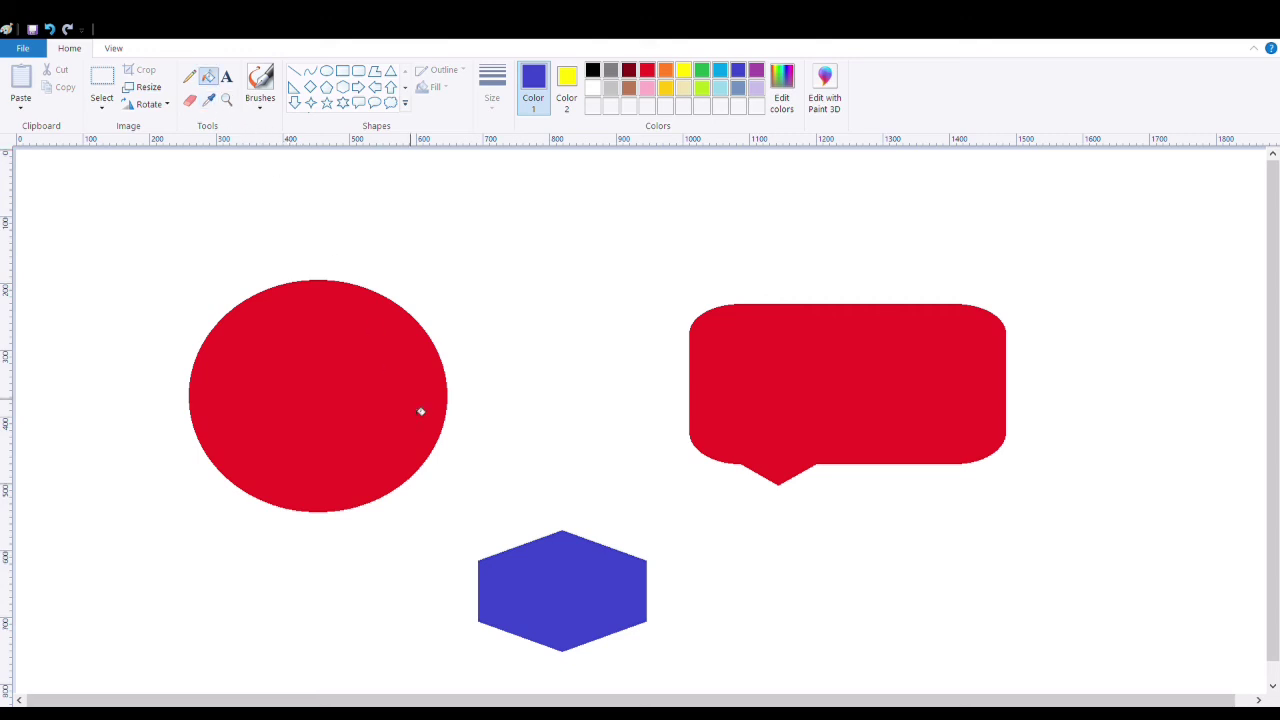
pyautogui.click(209, 101)
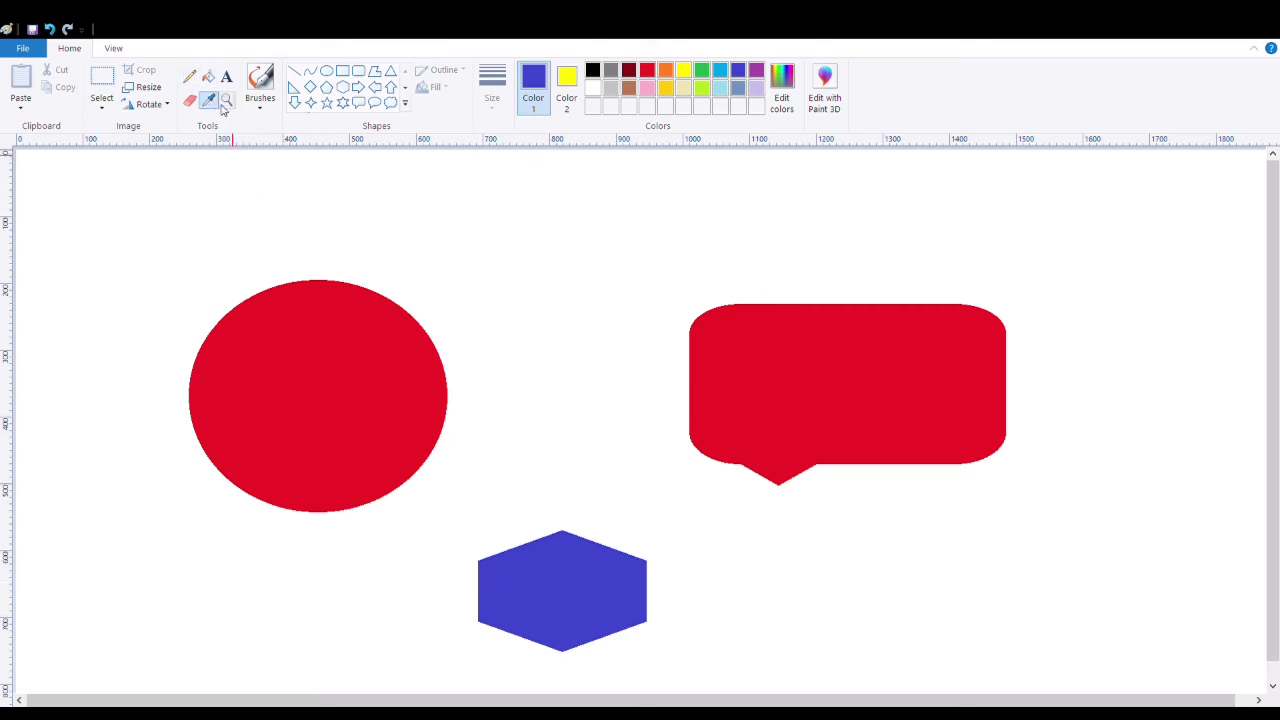
pyautogui.click(561, 593)
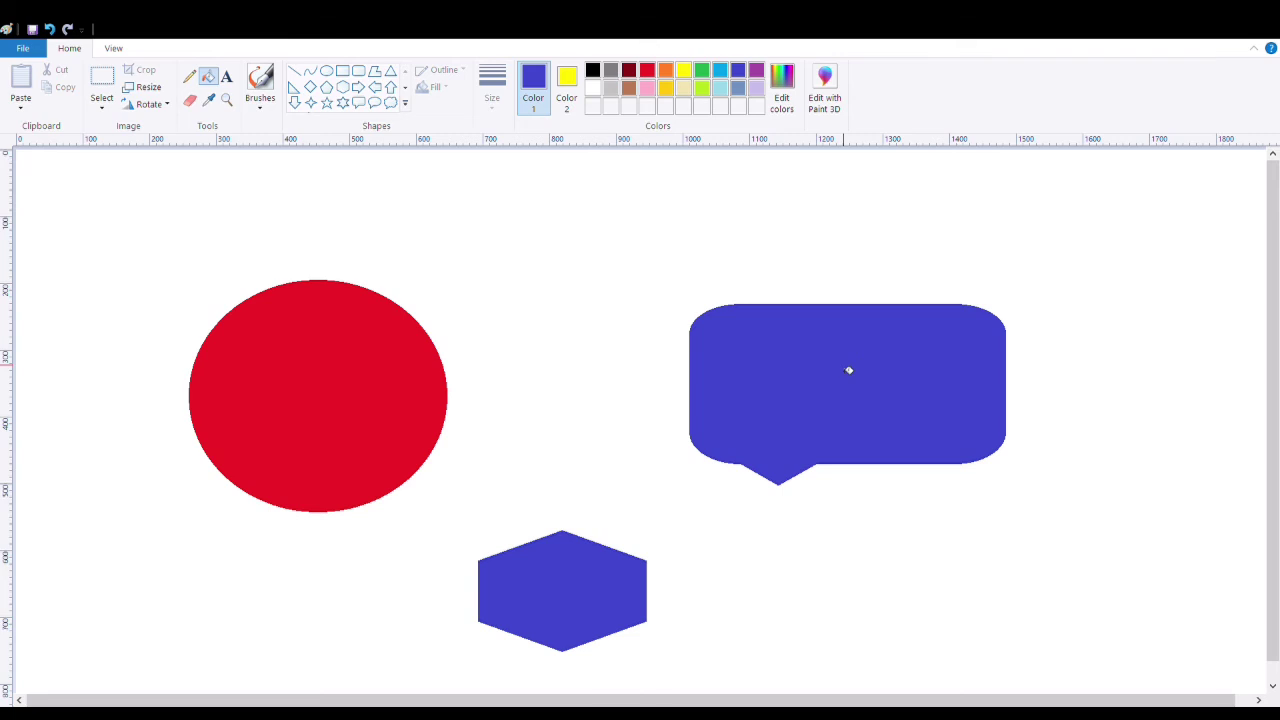
# Undo the color fills, the hexagon, the callout and the ellipse until the canvas is blank
pyautogui.hotkey('ctrl', 'z')
pyautogui.hotkey('ctrl', 'z')
pyautogui.hotkey('ctrl', 'z')
pyautogui.hotkey('ctrl', 'z')
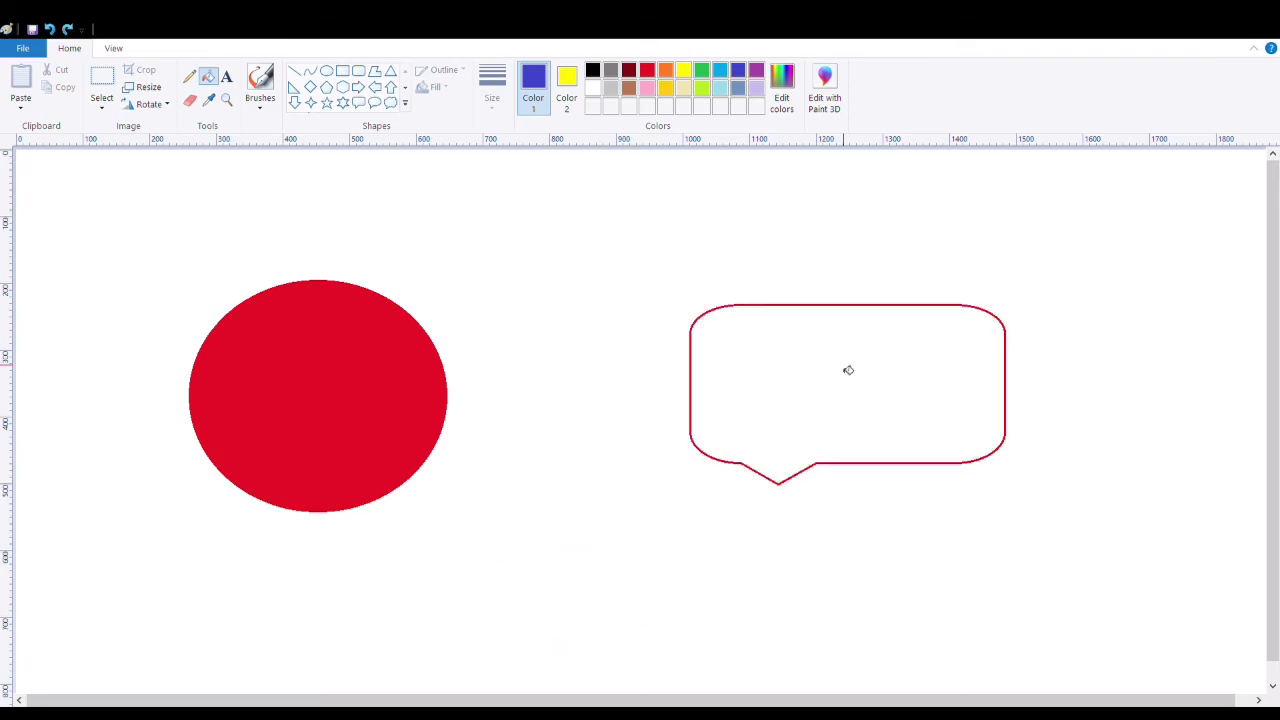
pyautogui.hotkey('ctrl', 'z')
pyautogui.hotkey('ctrl', 'z')
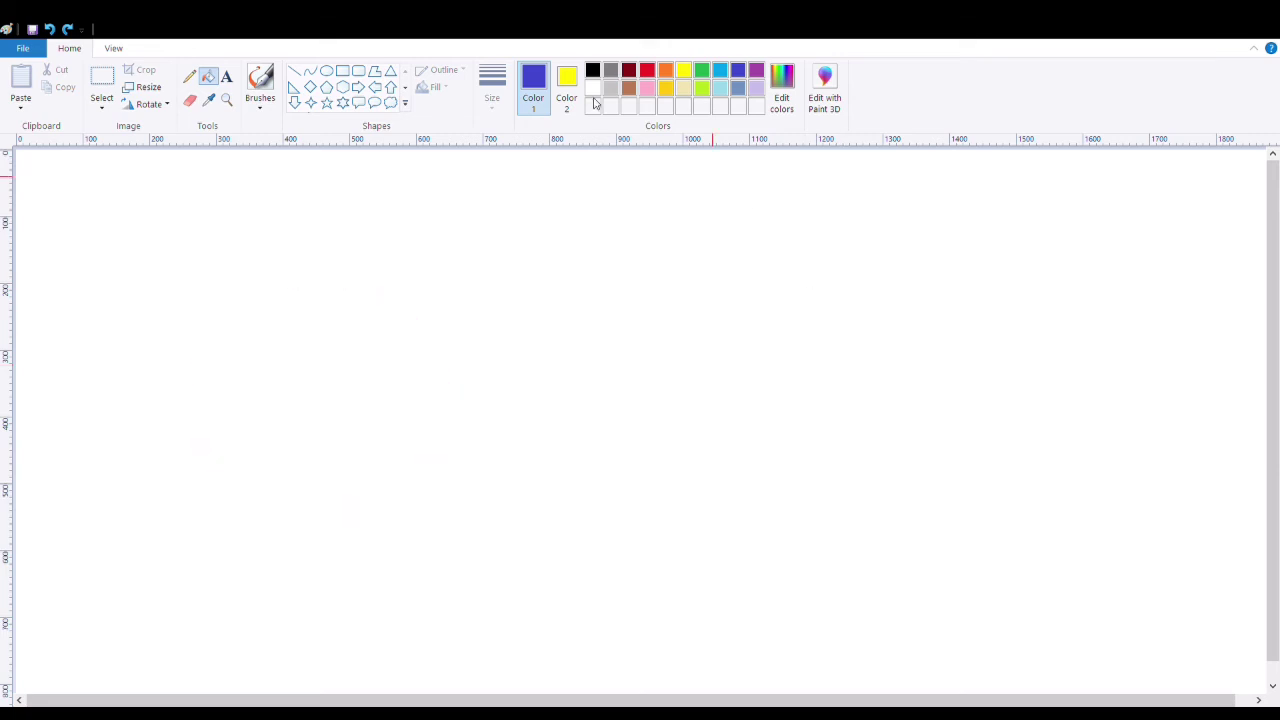
pyautogui.click(343, 72)
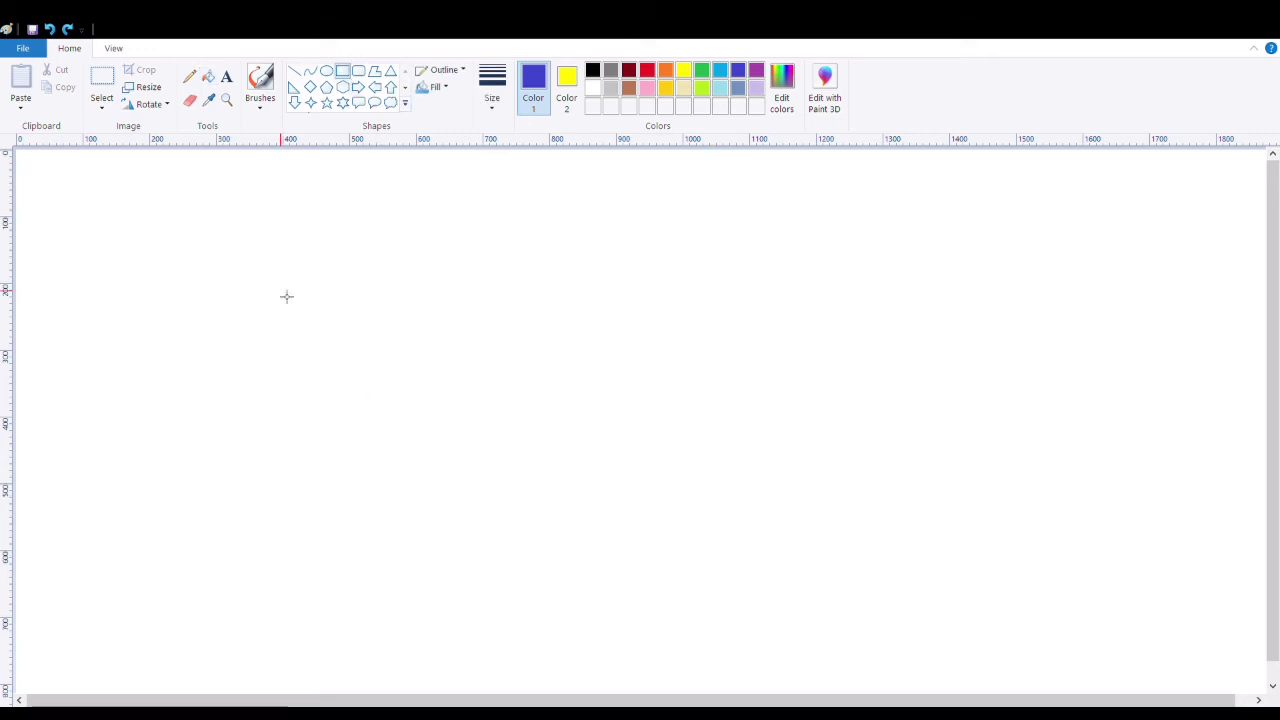
pyautogui.moveTo(277, 285); pyautogui.dragTo(849, 521)
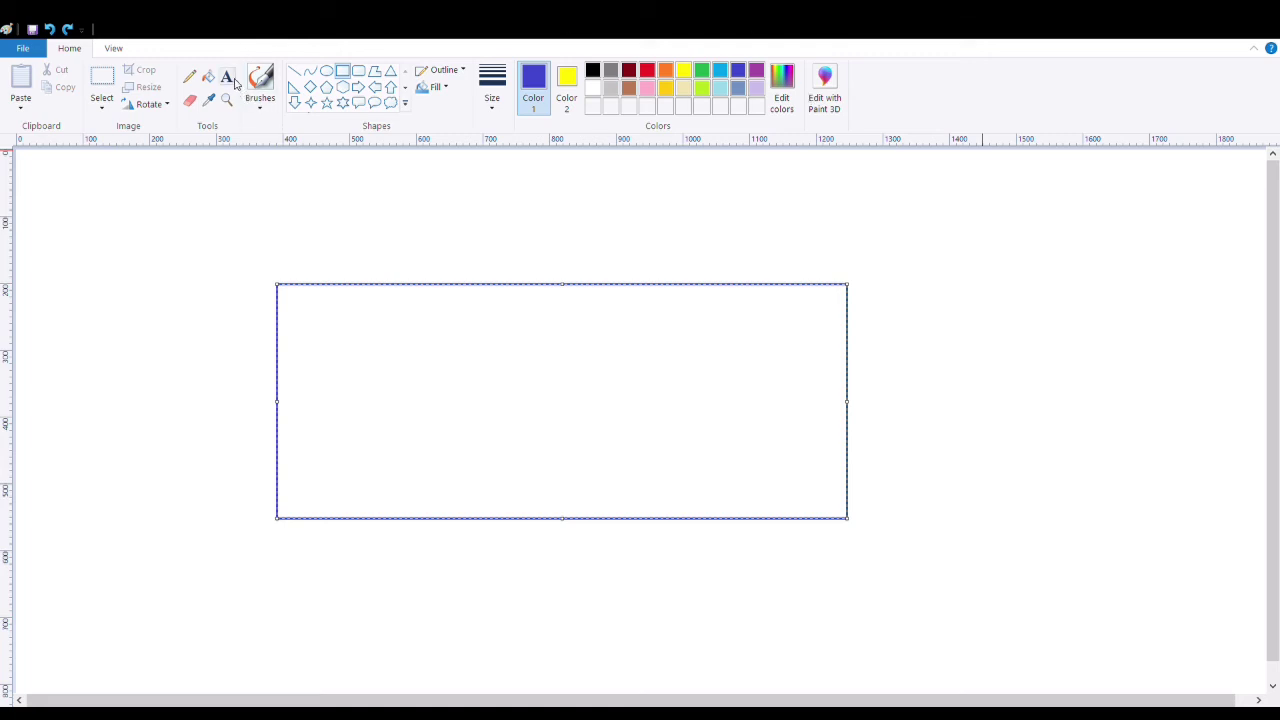
pyautogui.hotkey('ctrl', 'z')
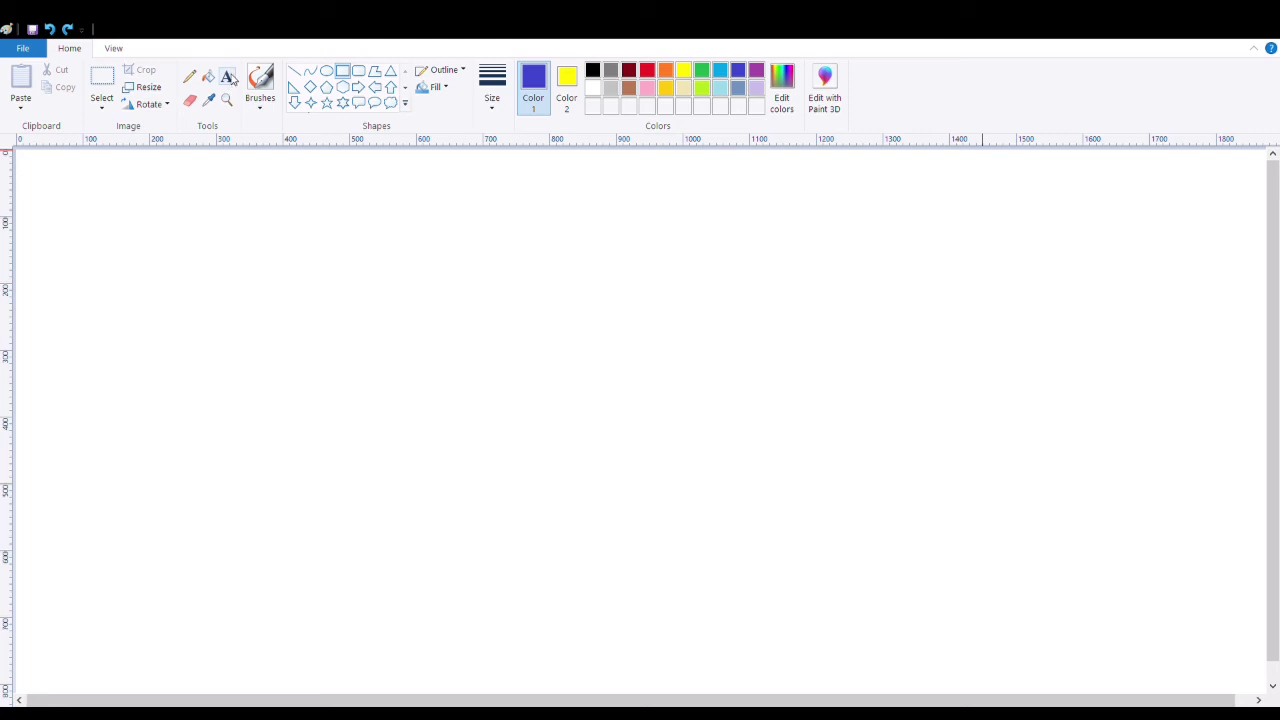
# Create a text box about 740 by 230 px on the blank canvas and set its font size to 36
pyautogui.click(227, 78)
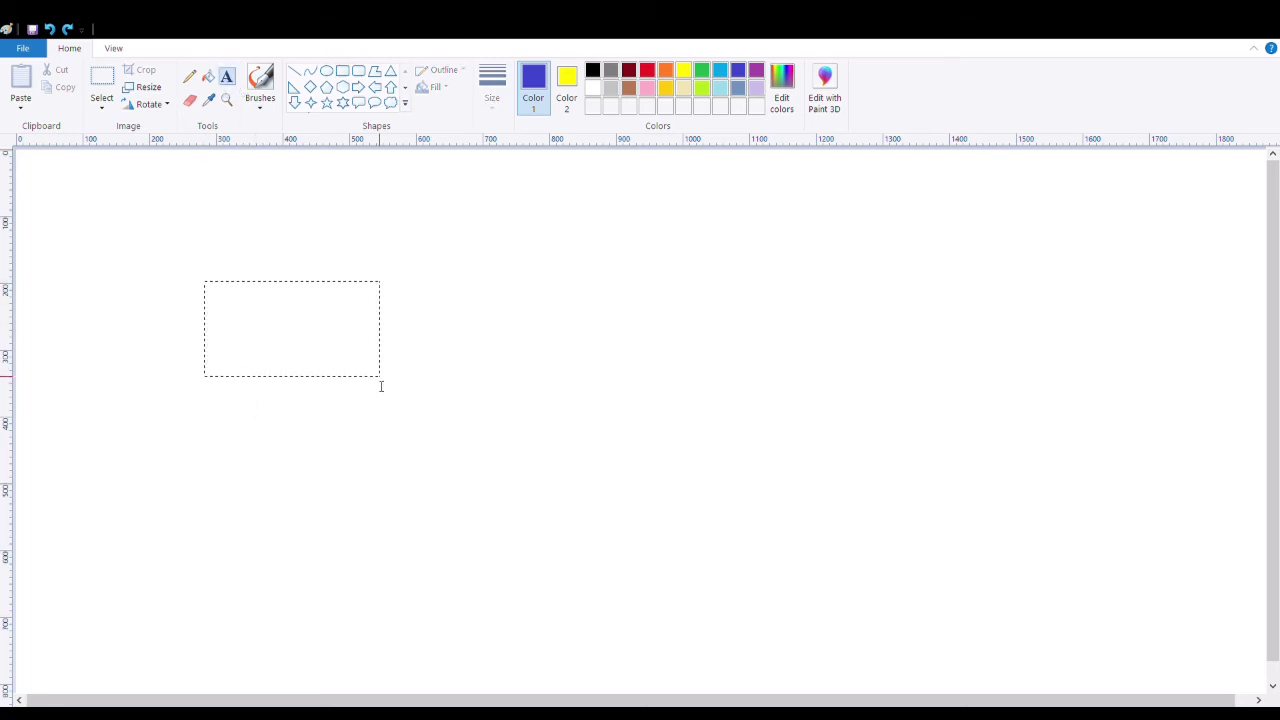
pyautogui.moveTo(381, 386); pyautogui.dragTo(701, 437)
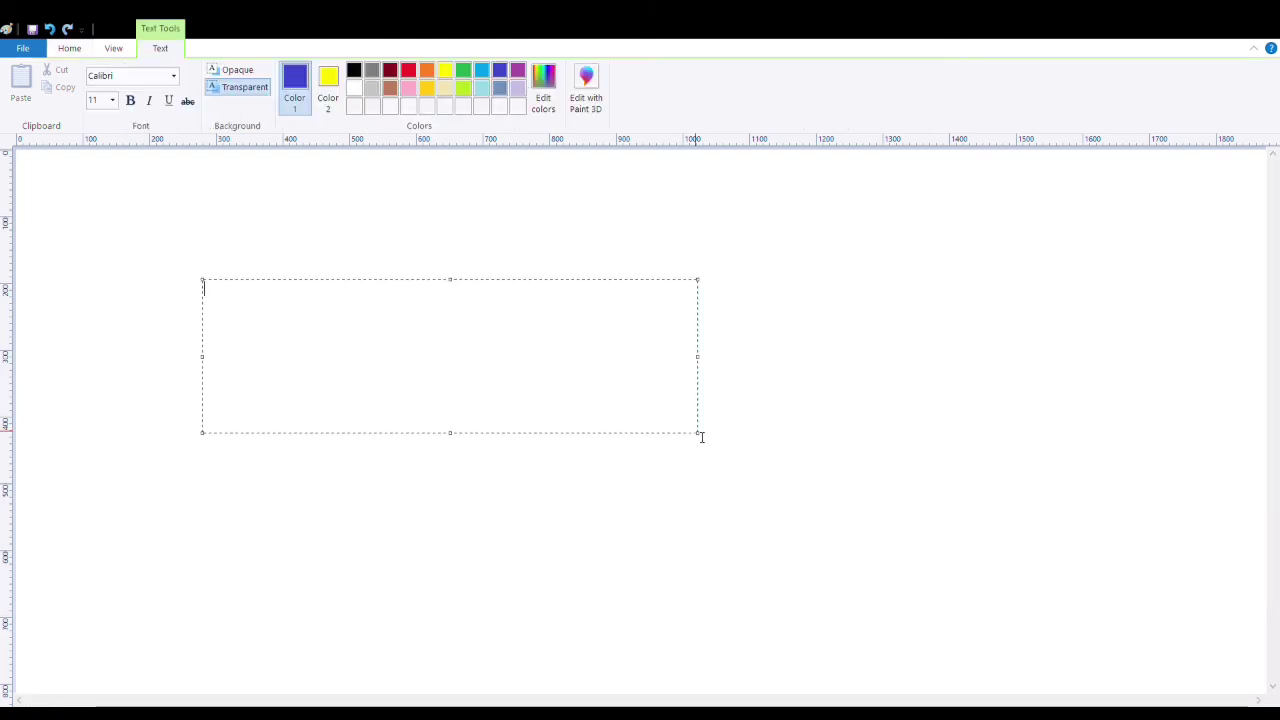
pyautogui.click(106, 100)
pyautogui.write('36')
pyautogui.press('Return')
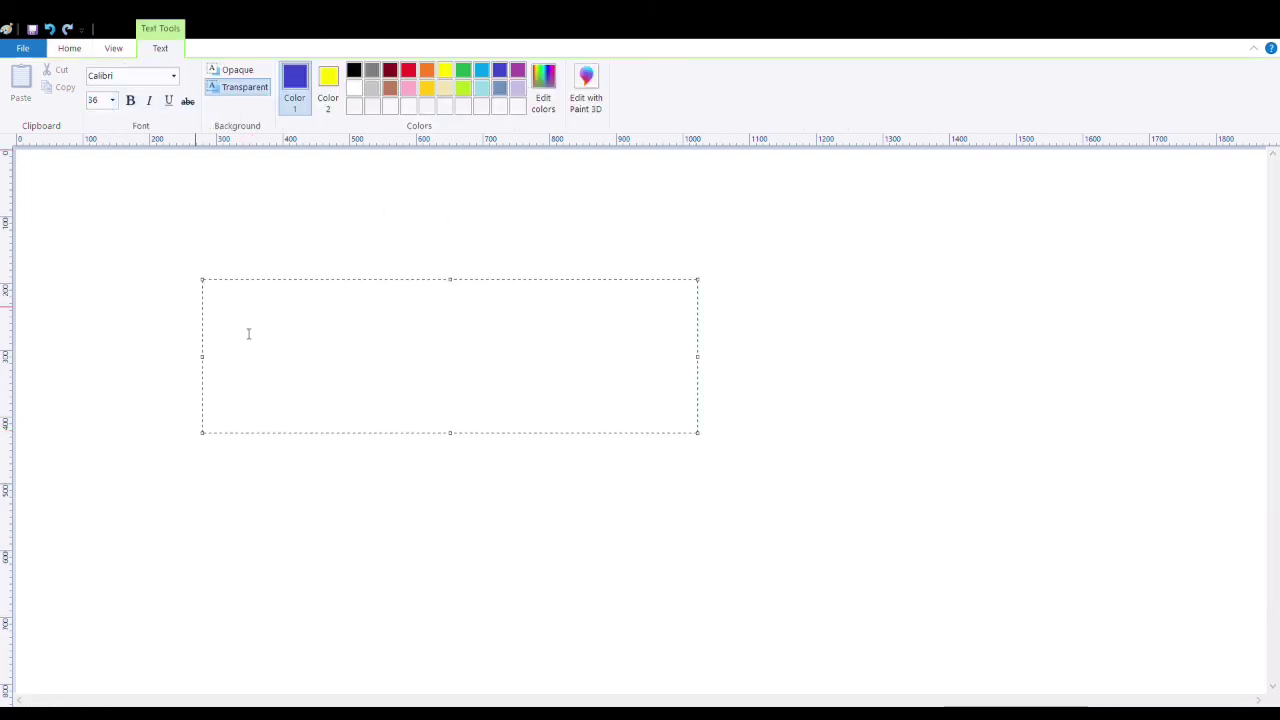
# Enter the text EDUCATION in the text box and place it on the canvas
pyautogui.write('ED')
pyautogui.press('BackSpace')
pyautogui.press('BackSpace')
pyautogui.write('EDUCATIO')
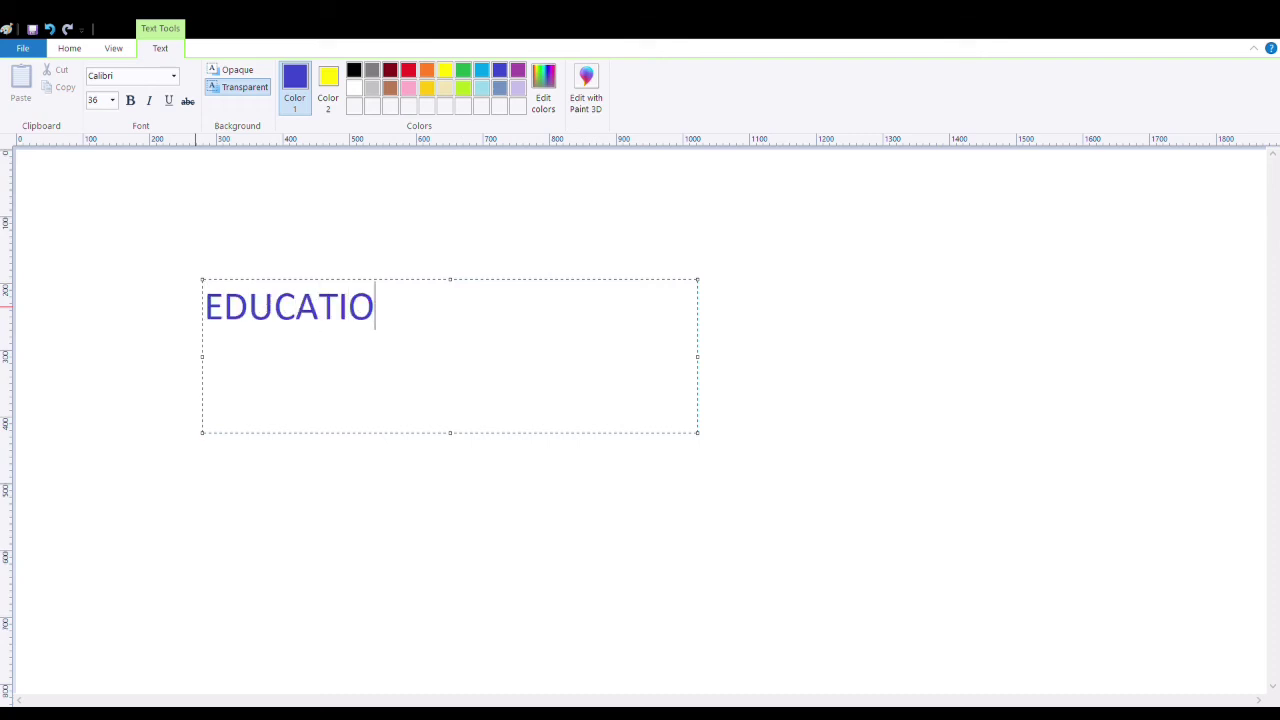
pyautogui.write('N')
pyautogui.click(423, 483)
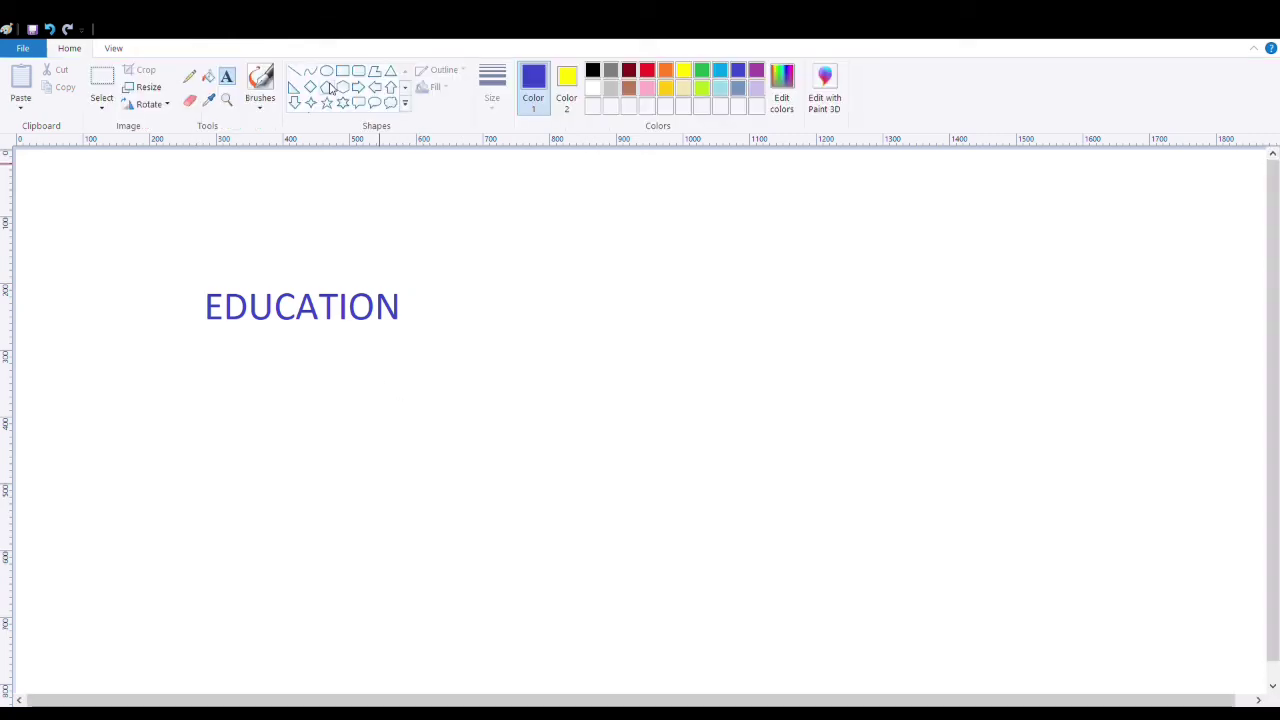
# Draw a cloud callout about 560 by 390 px beside the word EDUCATION
pyautogui.click(390, 103)
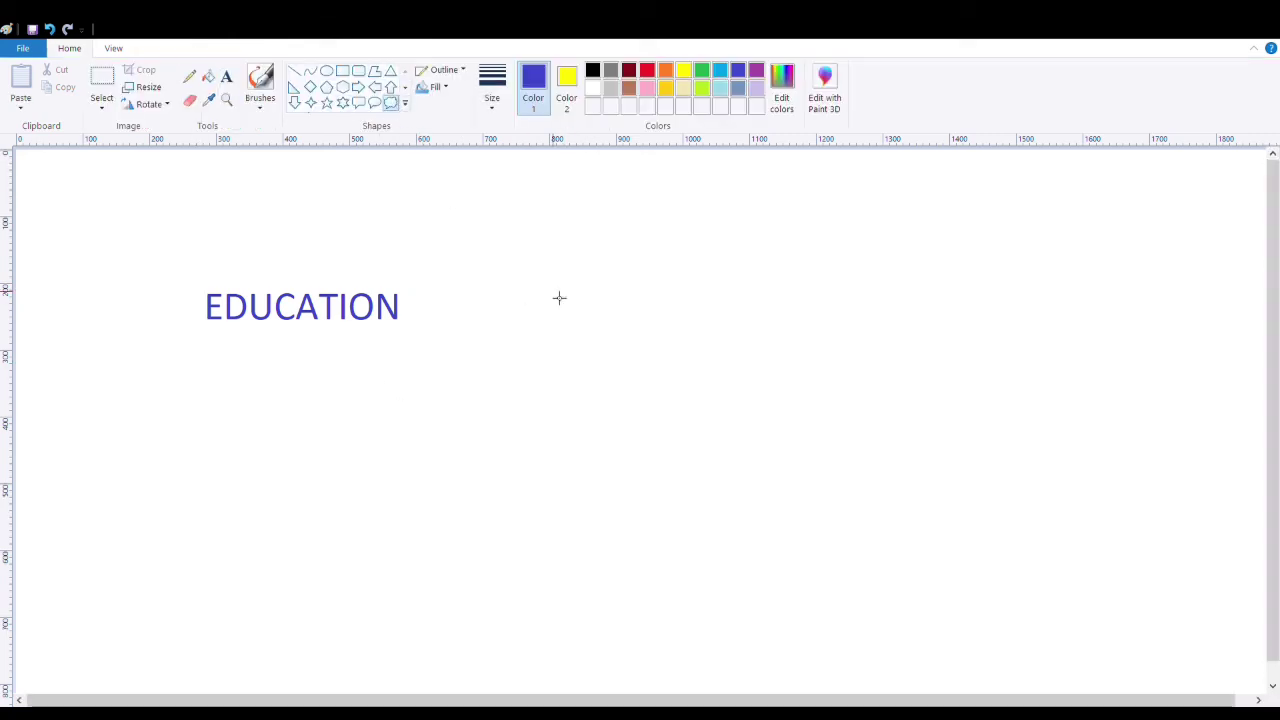
pyautogui.moveTo(554, 291); pyautogui.dragTo(930, 550)
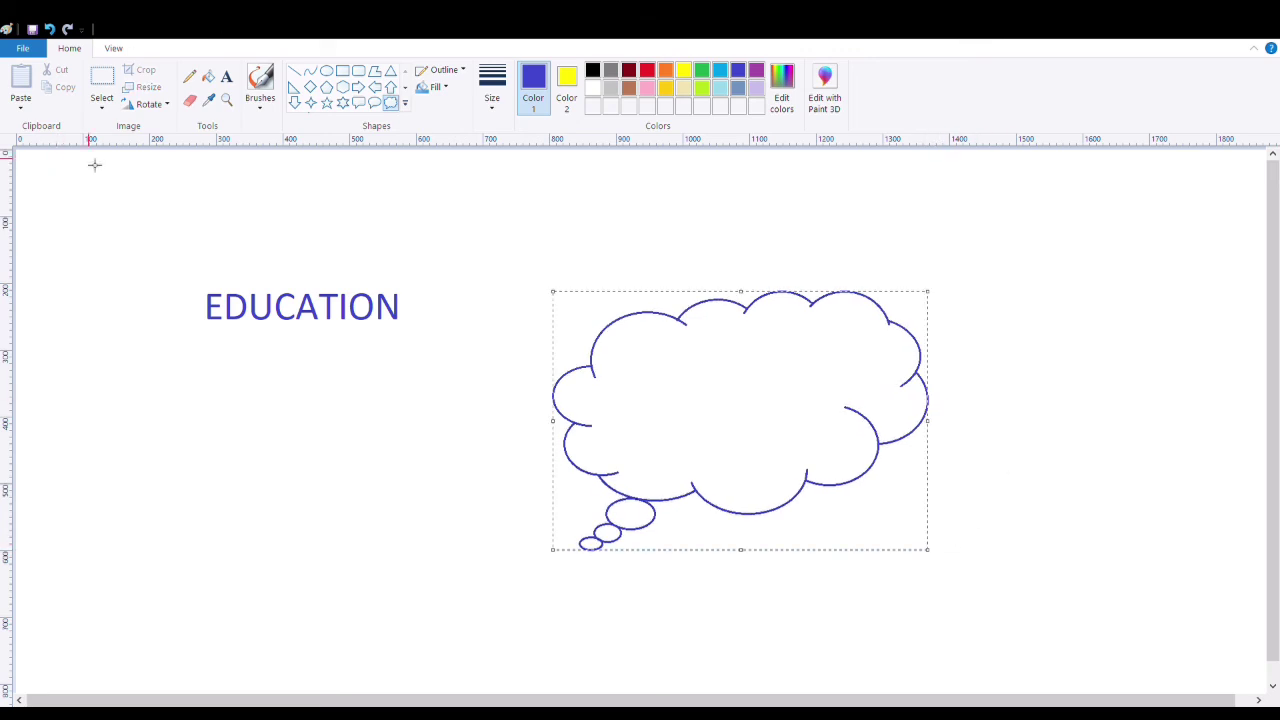
# Place the text ADDING TEXT inside the cloud callout and undo it
pyautogui.click(227, 77)
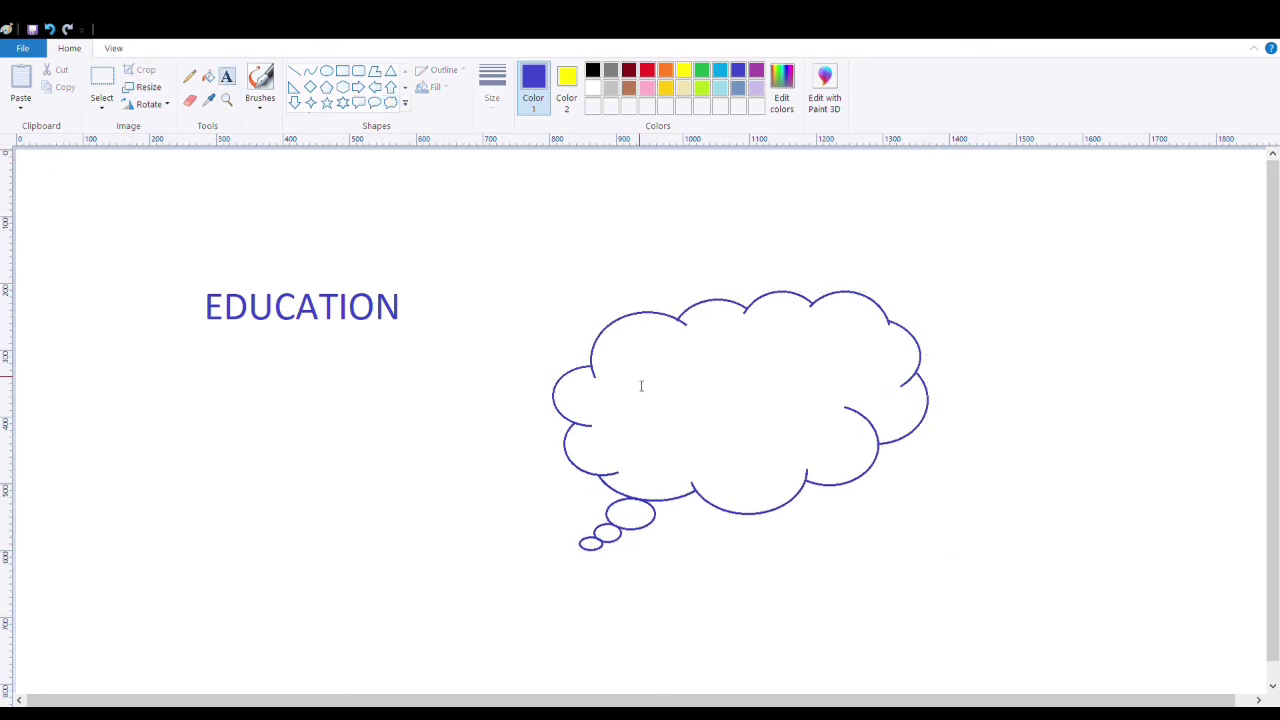
pyautogui.moveTo(681, 398); pyautogui.dragTo(837, 430)
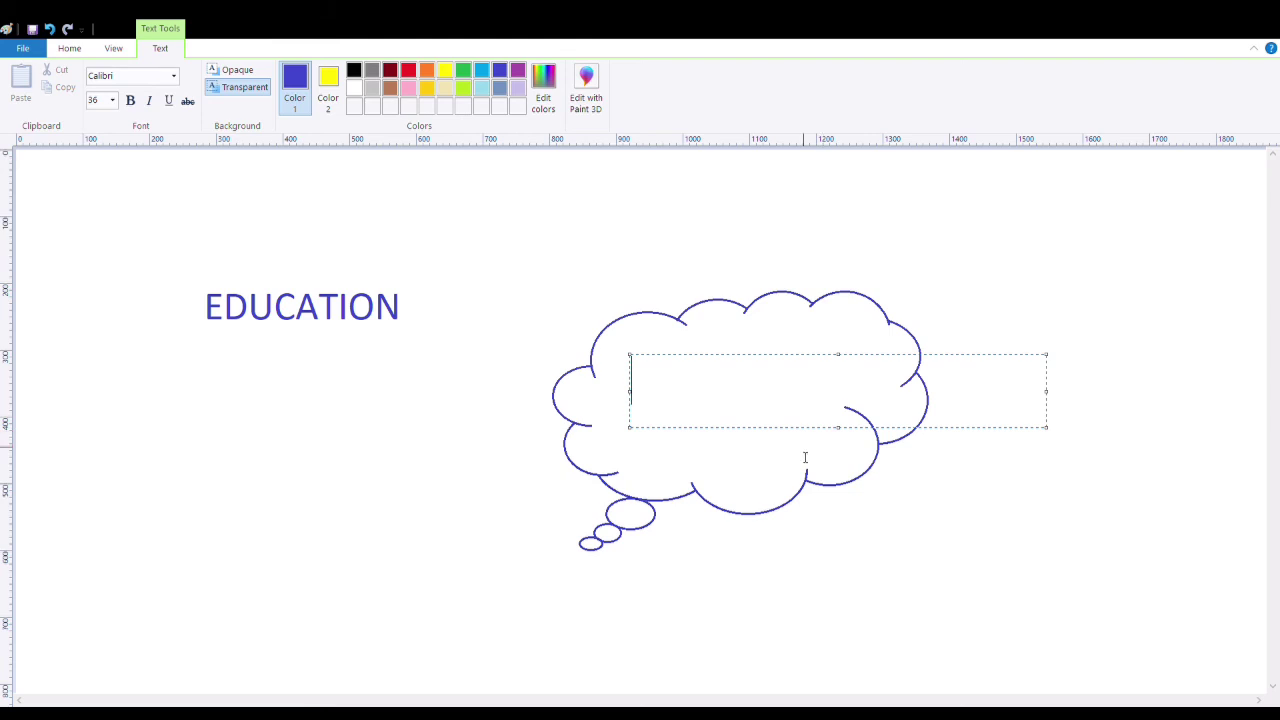
pyautogui.write('ADDING ')
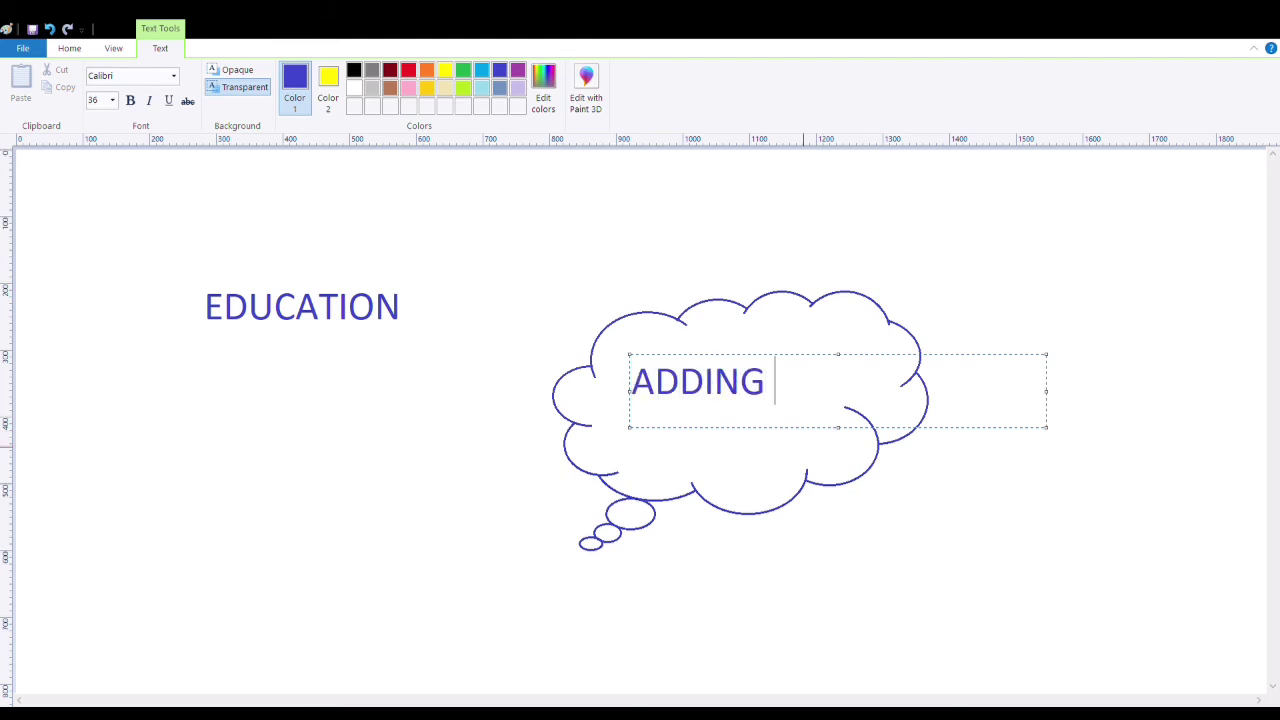
pyautogui.write('TEXT')
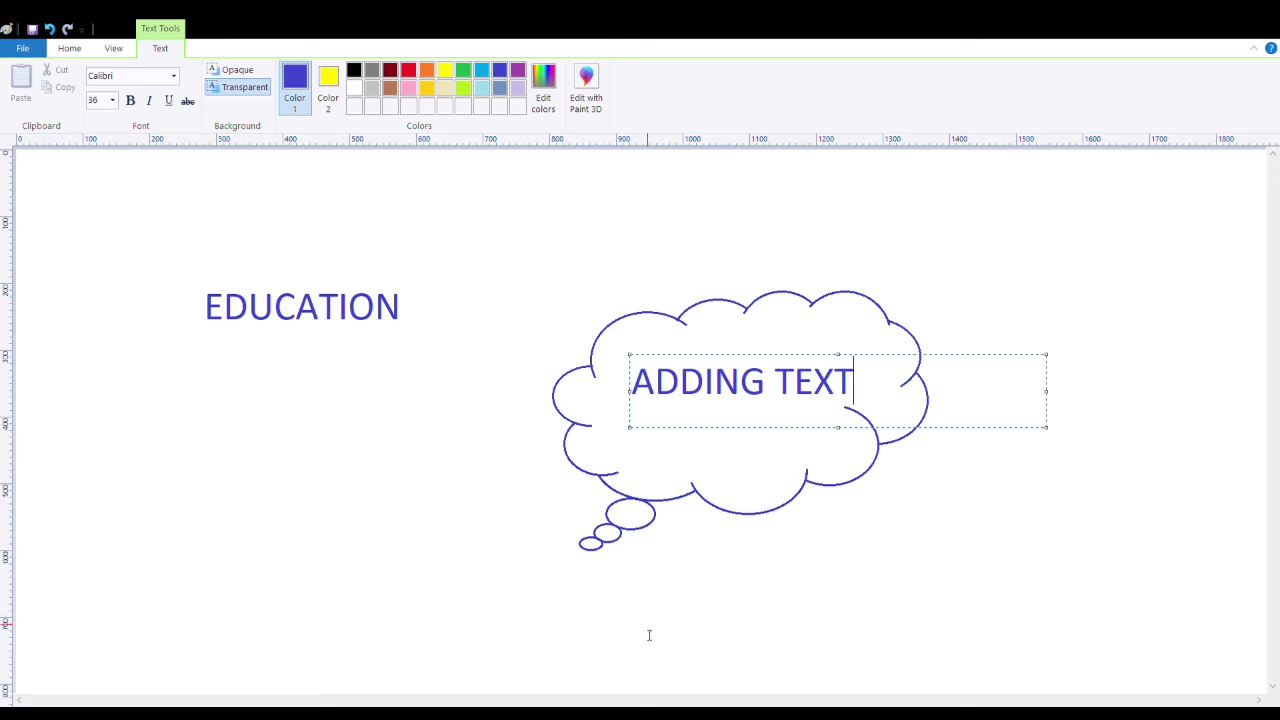
pyautogui.click(780, 545)
pyautogui.click(734, 370)
pyautogui.click(597, 468)
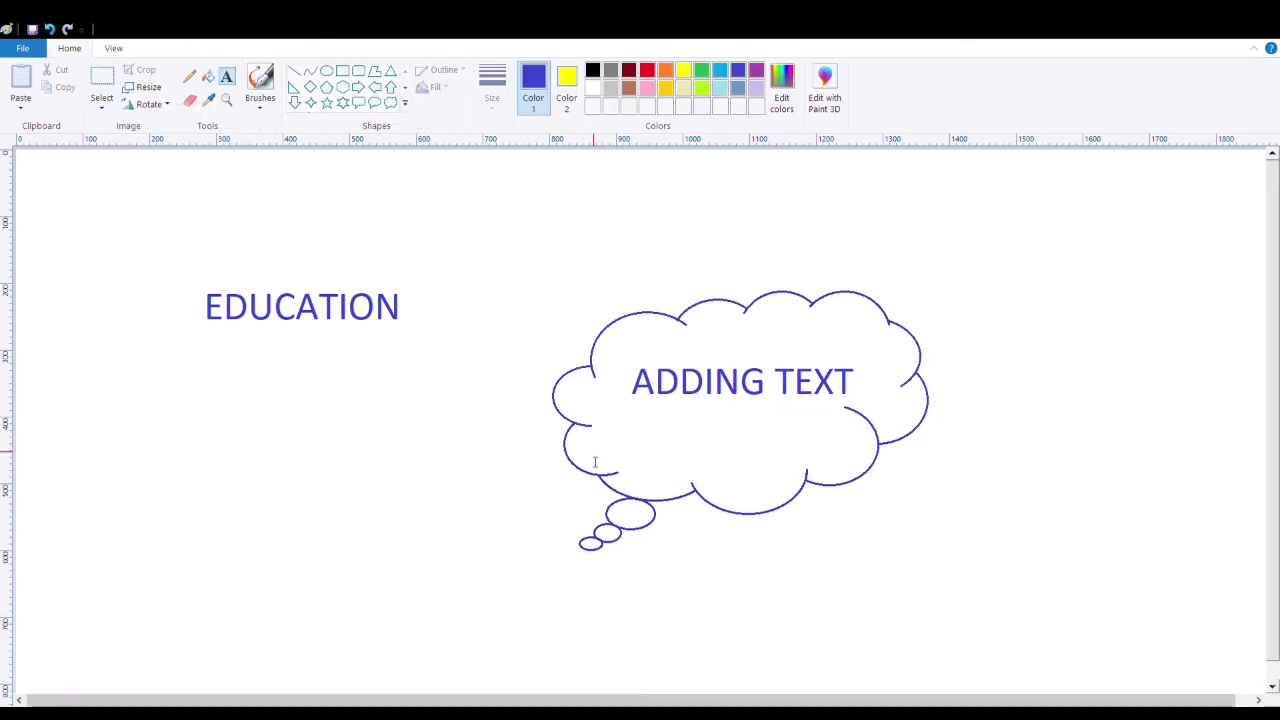
pyautogui.hotkey('ctrl', 'z')
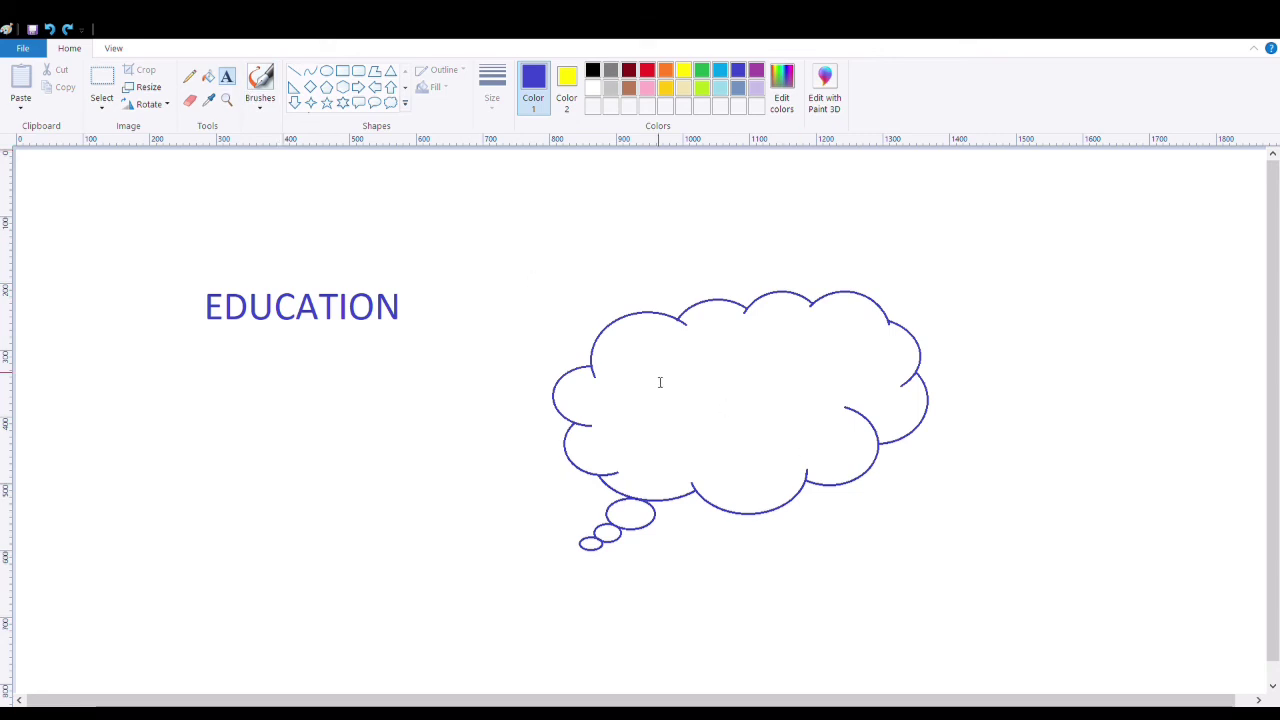
# Enter HELLO HOW ARE U? in a new text box inside the cloud callout and shift the box left to fit the cloud
pyautogui.moveTo(634, 360); pyautogui.dragTo(832, 451)
pyautogui.write('HELLO')
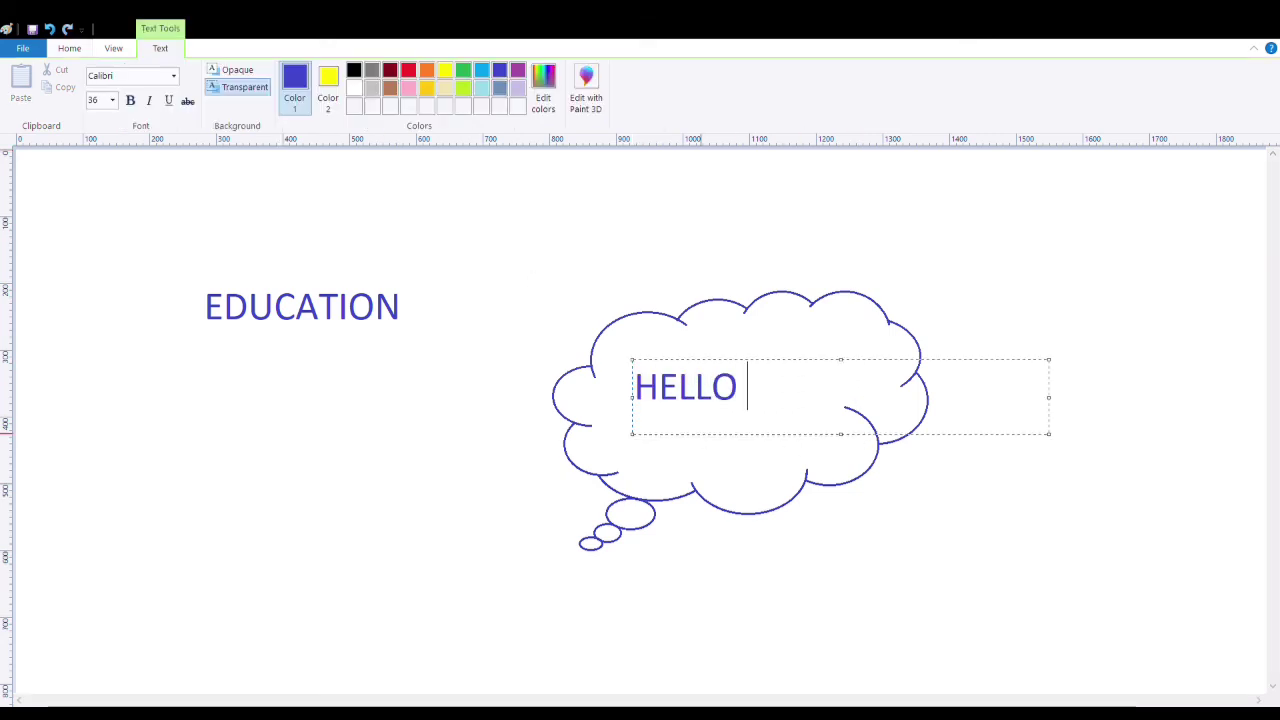
pyautogui.write(' HOW ARE ')
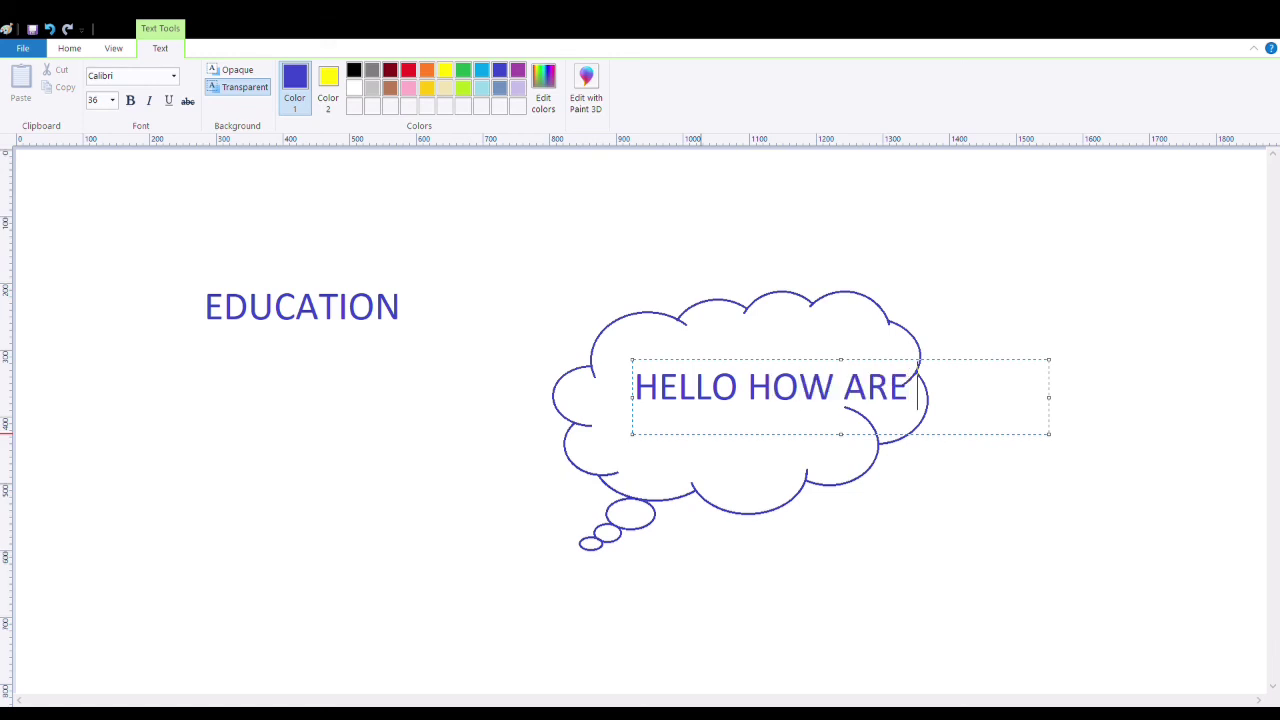
pyautogui.write('U?')
pyautogui.moveTo(734, 369); pyautogui.dragTo(695, 373)
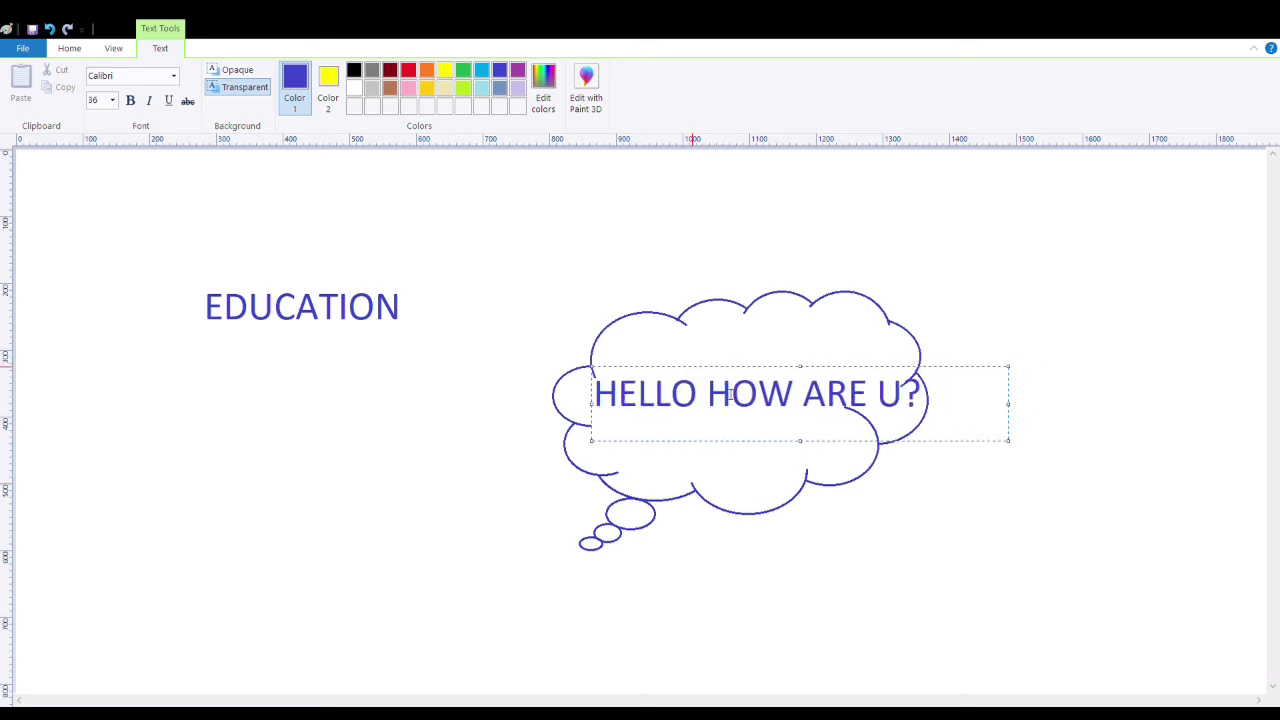
# Color the callout text red, change it to light blue and place it on the canvas
pyautogui.moveTo(594, 393); pyautogui.dragTo(930, 393)
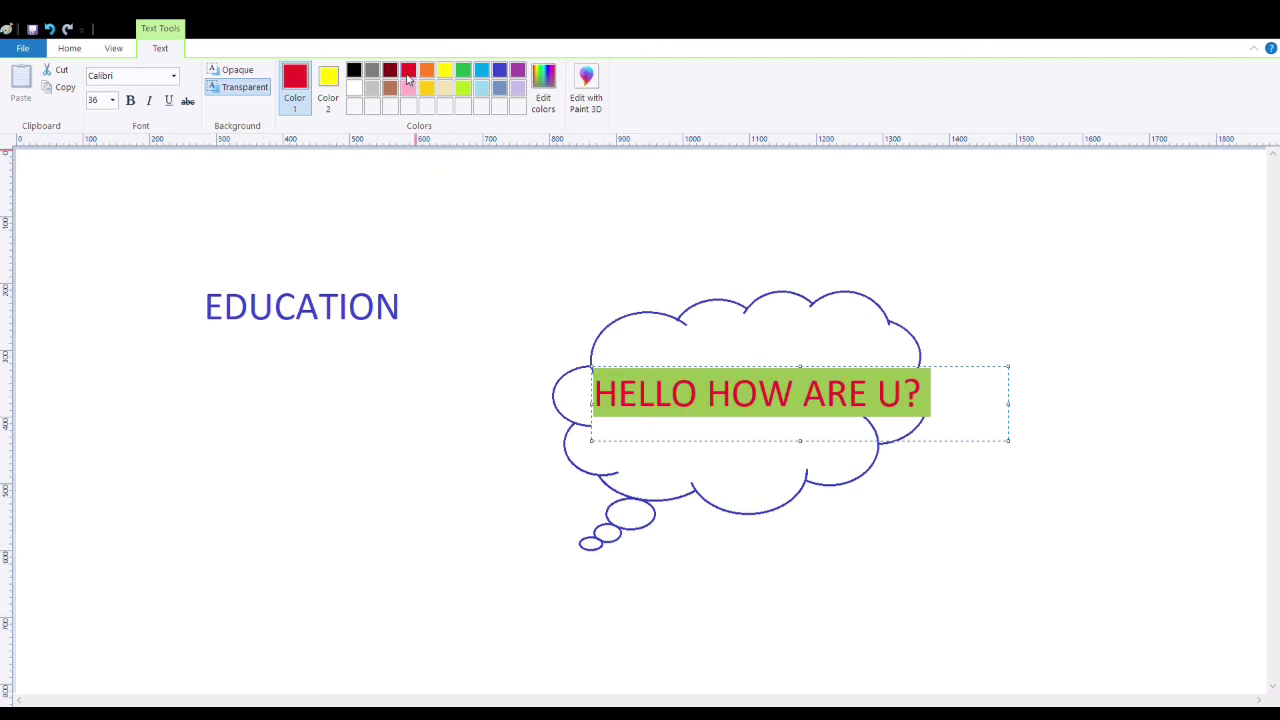
pyautogui.click(850, 427)
pyautogui.moveTo(927, 397); pyautogui.dragTo(595, 400)
pyautogui.click(482, 70)
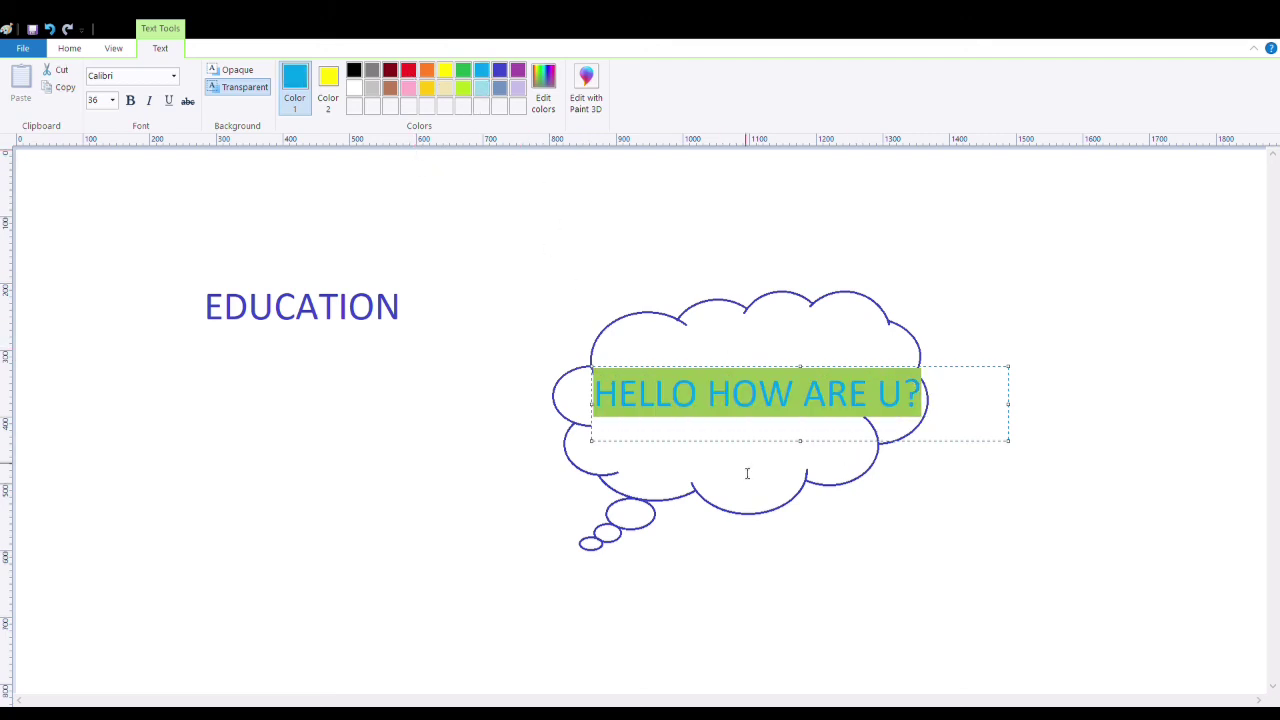
pyautogui.click(758, 466)
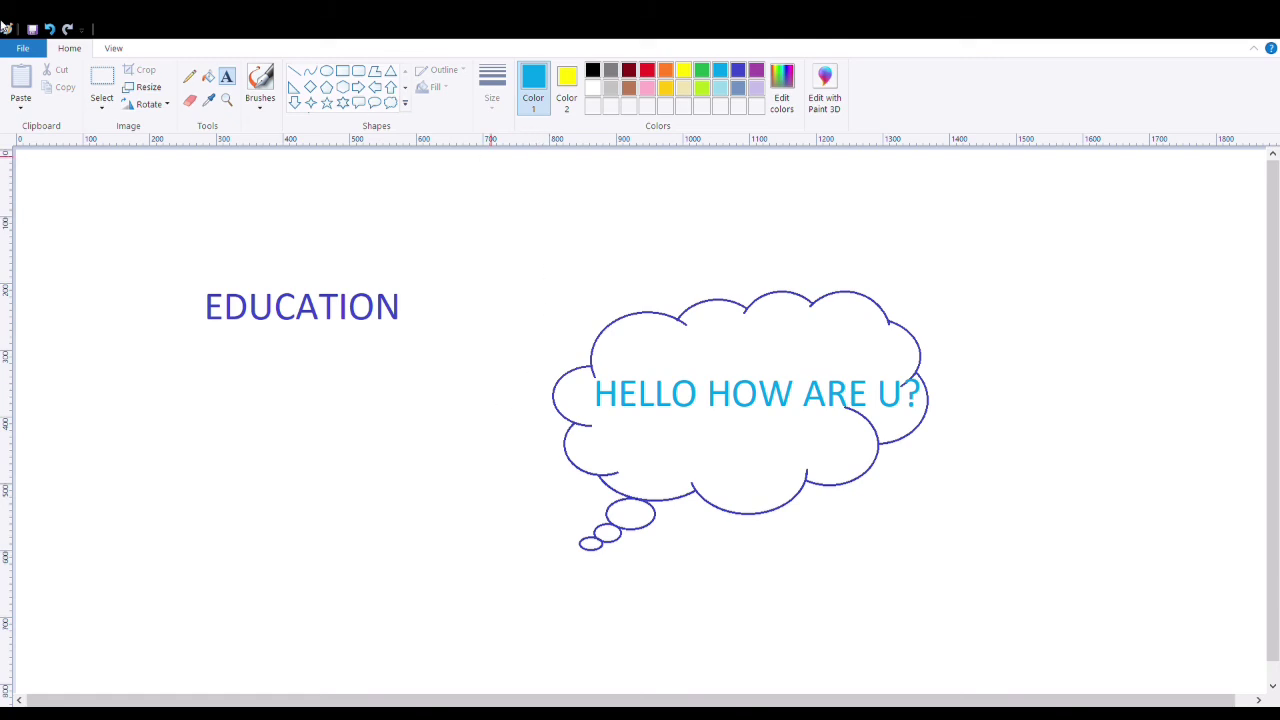
# Open the list of file commands
pyautogui.click(23, 52)
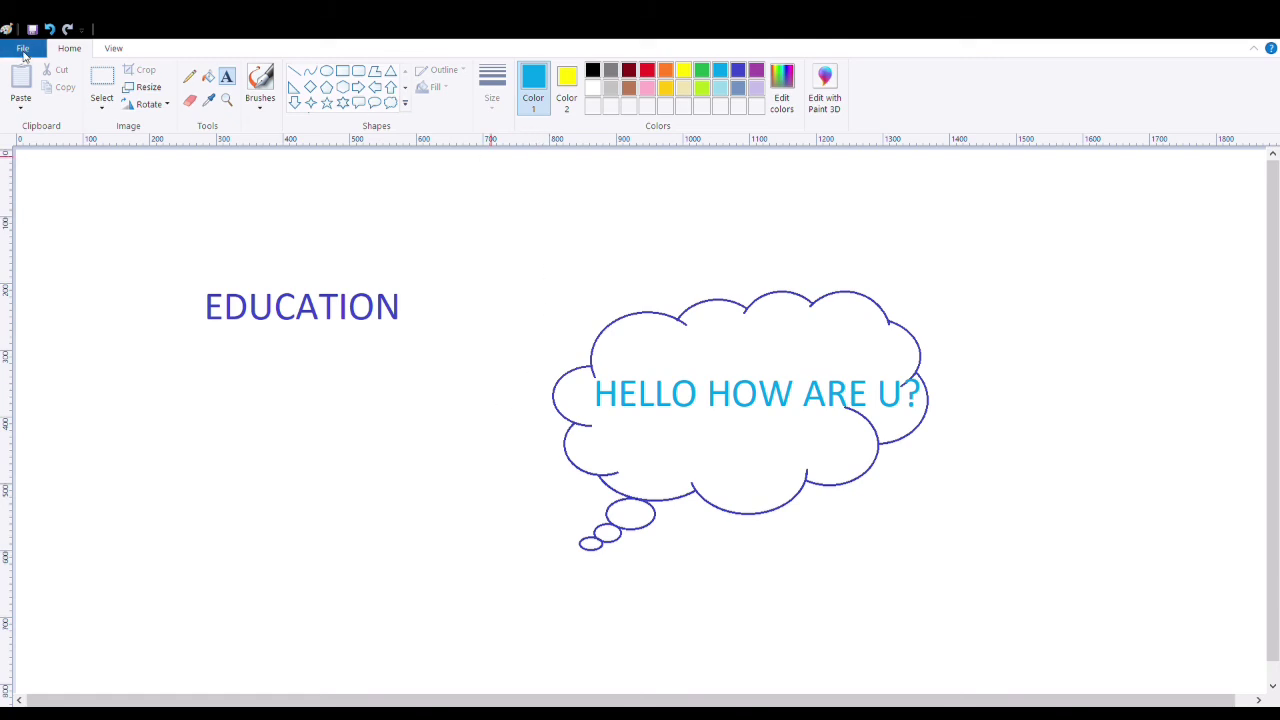